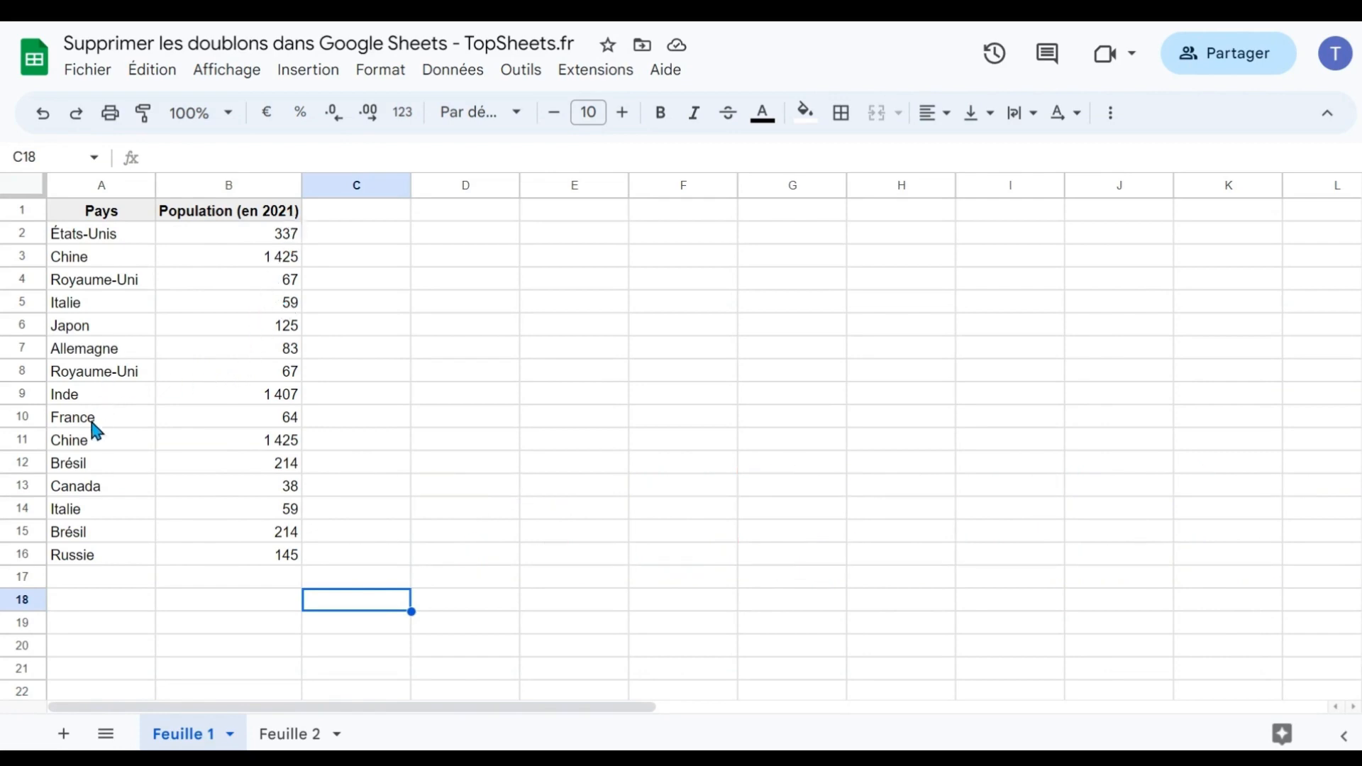
Highlight the matching row pairs for Brésil (12, 15), Italie (5, 14) and Chine (3, 11) to examine the duplicates.
{"action": "left_click", "coordinate": [22, 462]}
{"action": "left_click", "coordinate": [29, 533], "text": "ctrl"}
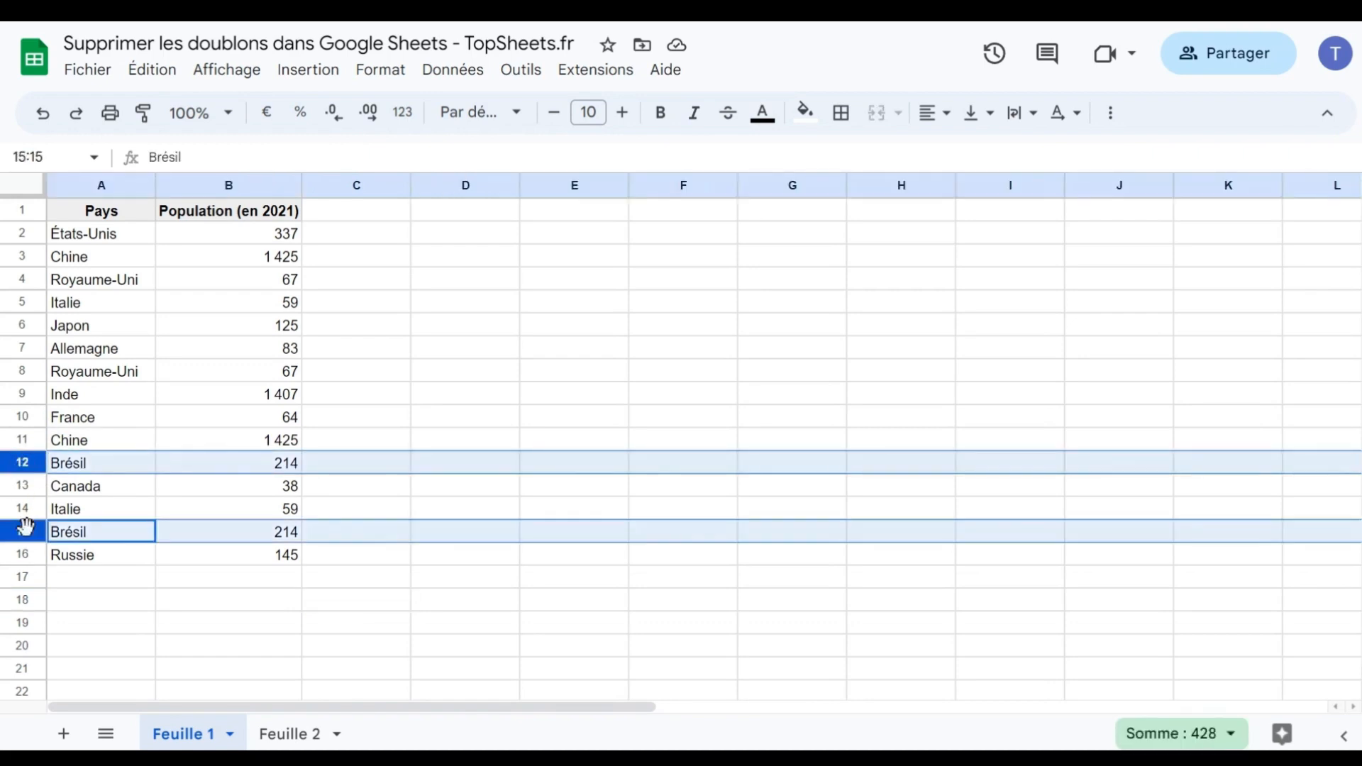
{"action": "left_click", "coordinate": [22, 508]}
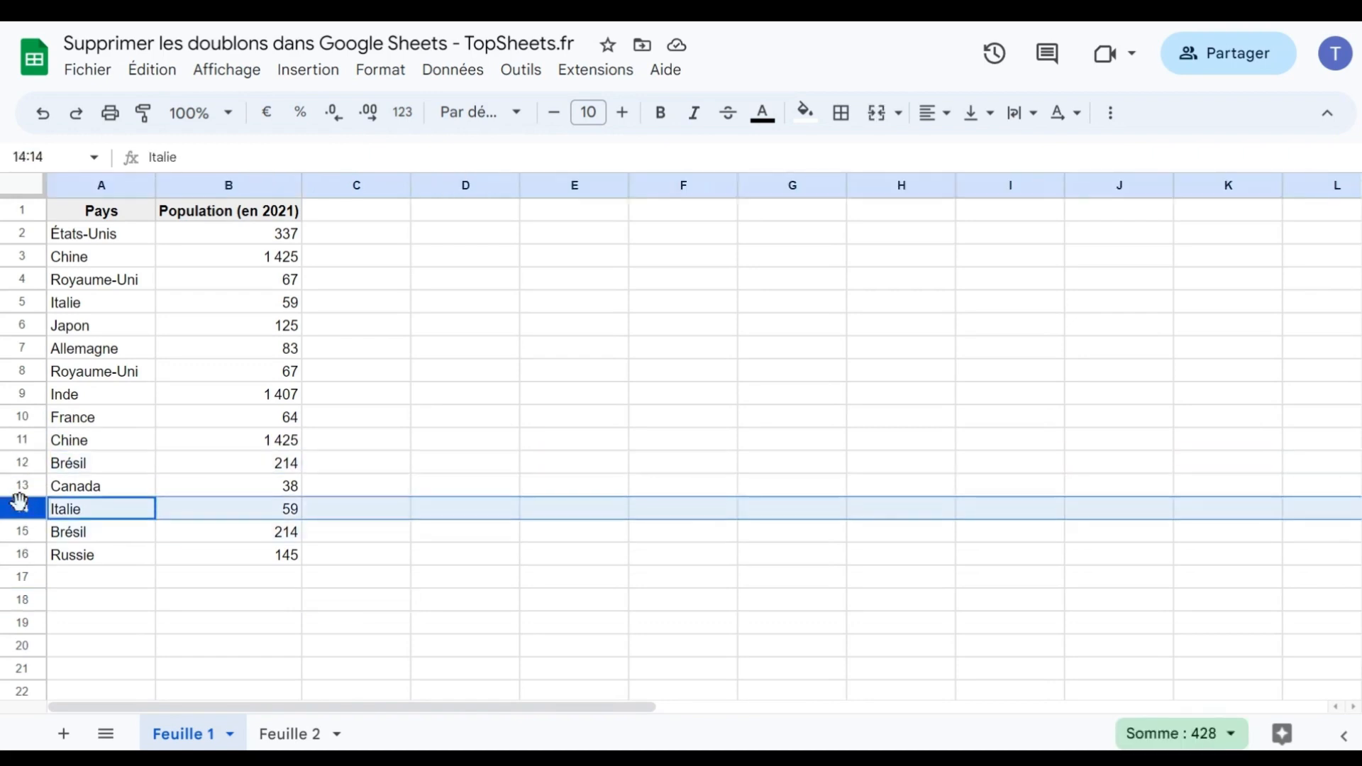
{"action": "left_click", "coordinate": [23, 302], "text": "ctrl"}
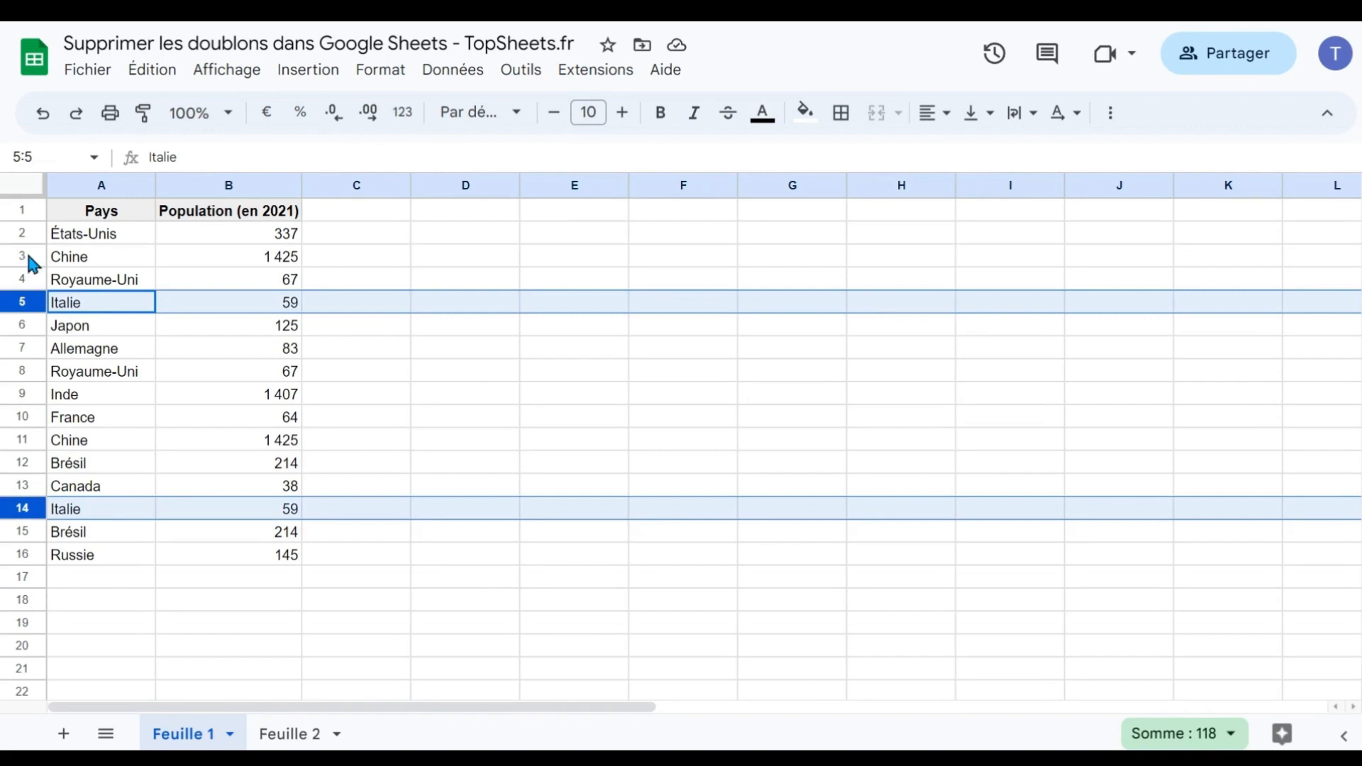
{"action": "left_click", "coordinate": [23, 256]}
{"action": "left_click", "coordinate": [24, 439], "text": "ctrl"}
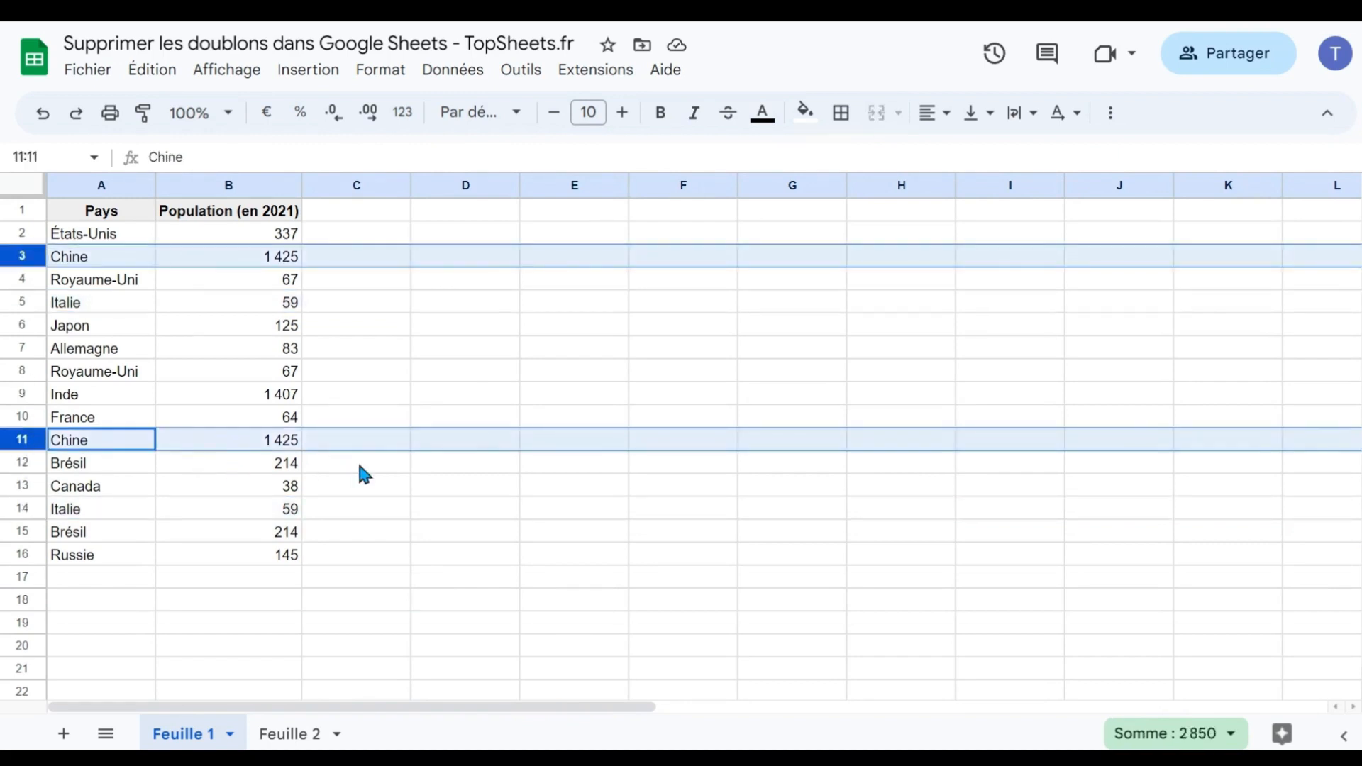
{"action": "left_click", "coordinate": [359, 460]}
Remove duplicate rows from A1:B16, treating the first row as a header and analysing both columns.
{"action": "left_click_drag", "start_coordinate": [123, 215], "coordinate": [226, 555]}
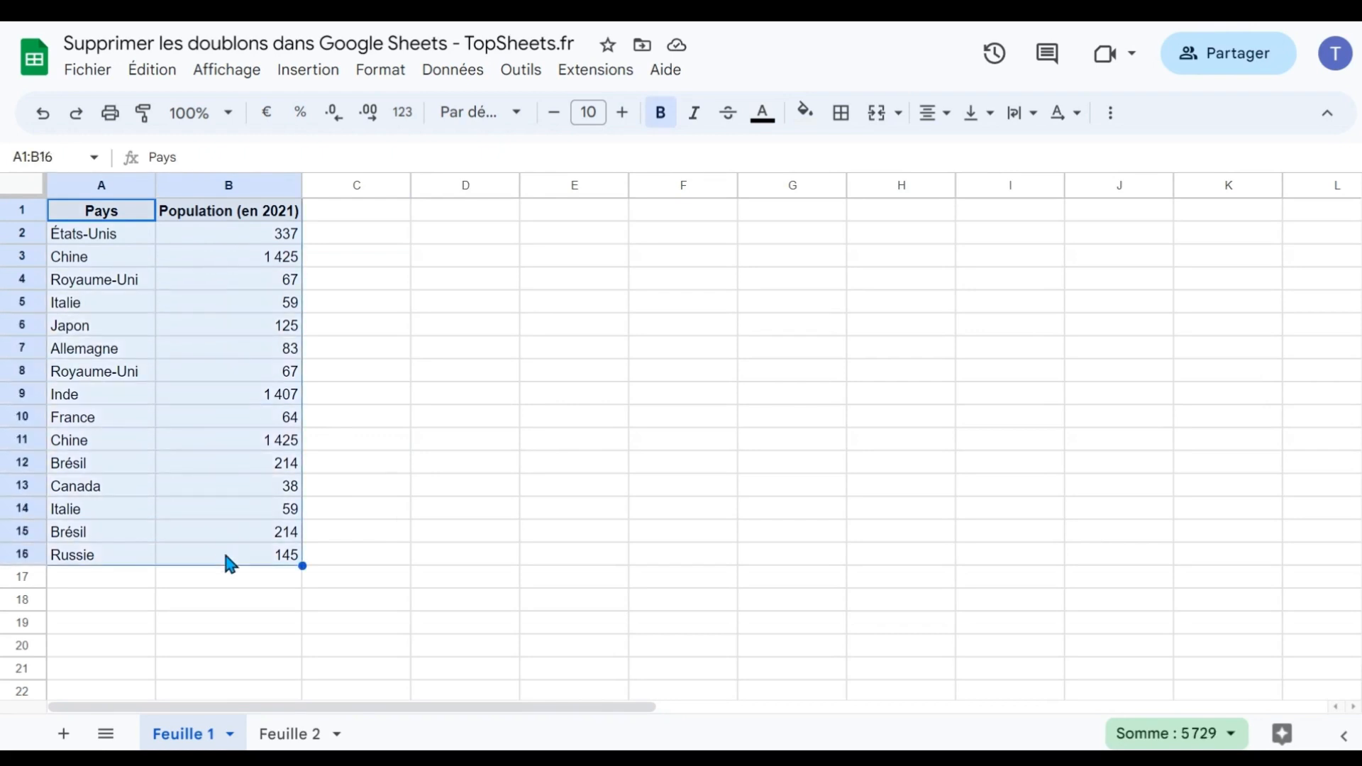
{"action": "left_click", "coordinate": [451, 71]}
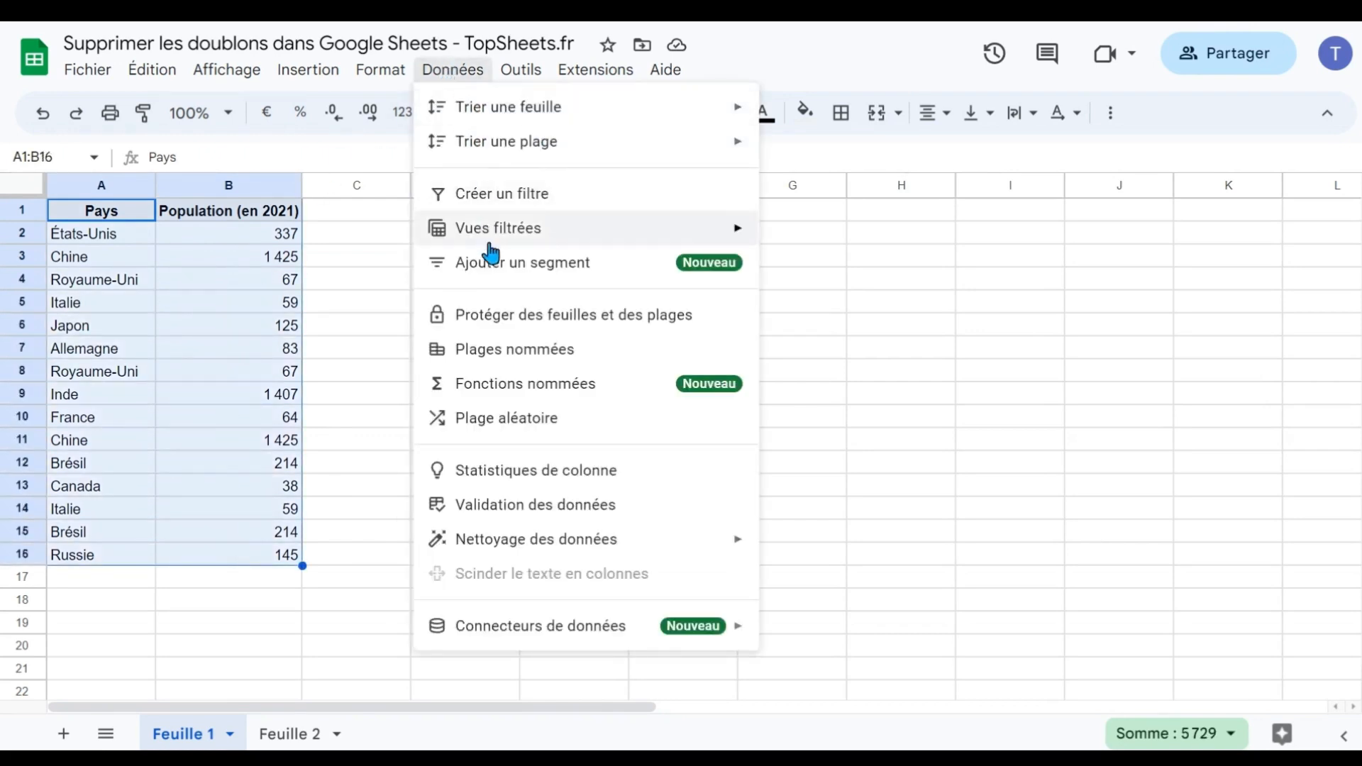
{"action": "mouse_move", "coordinate": [520, 546]}
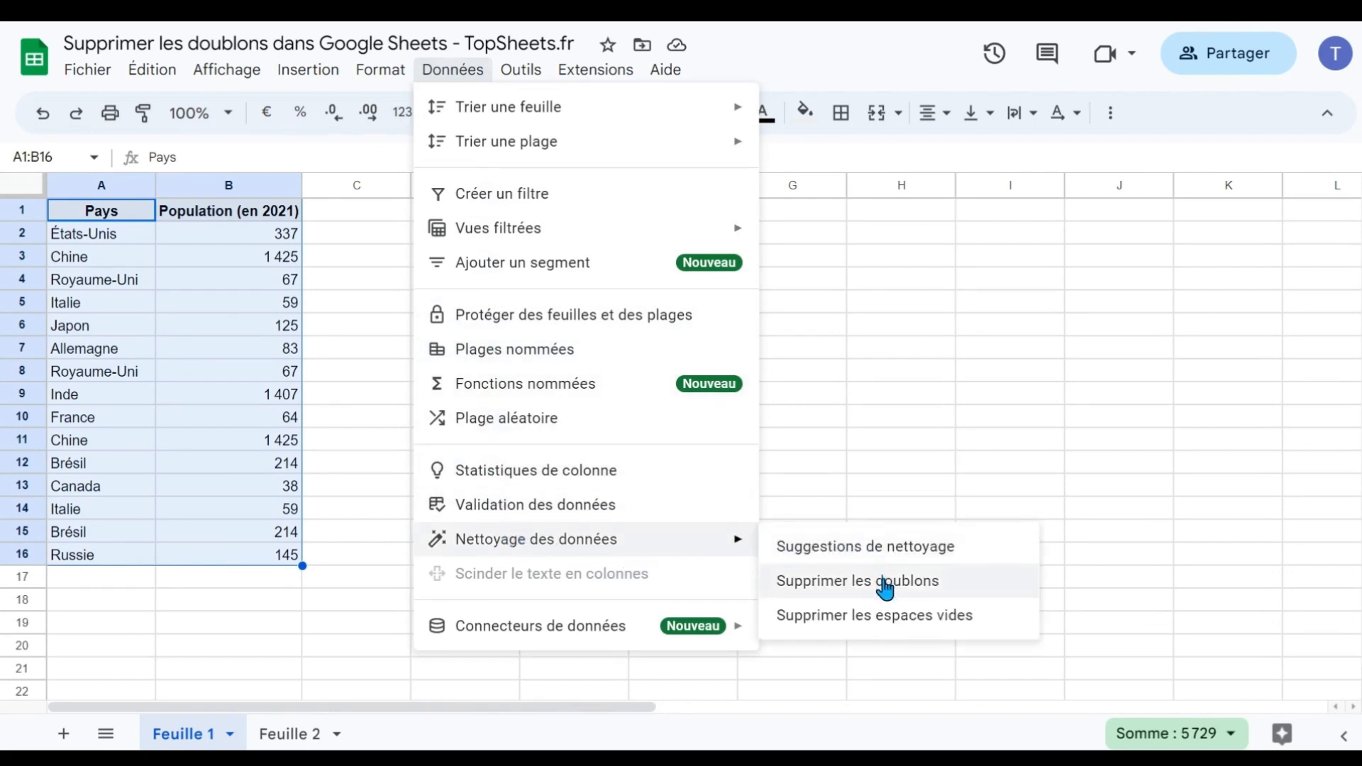
{"action": "left_click", "coordinate": [925, 588]}
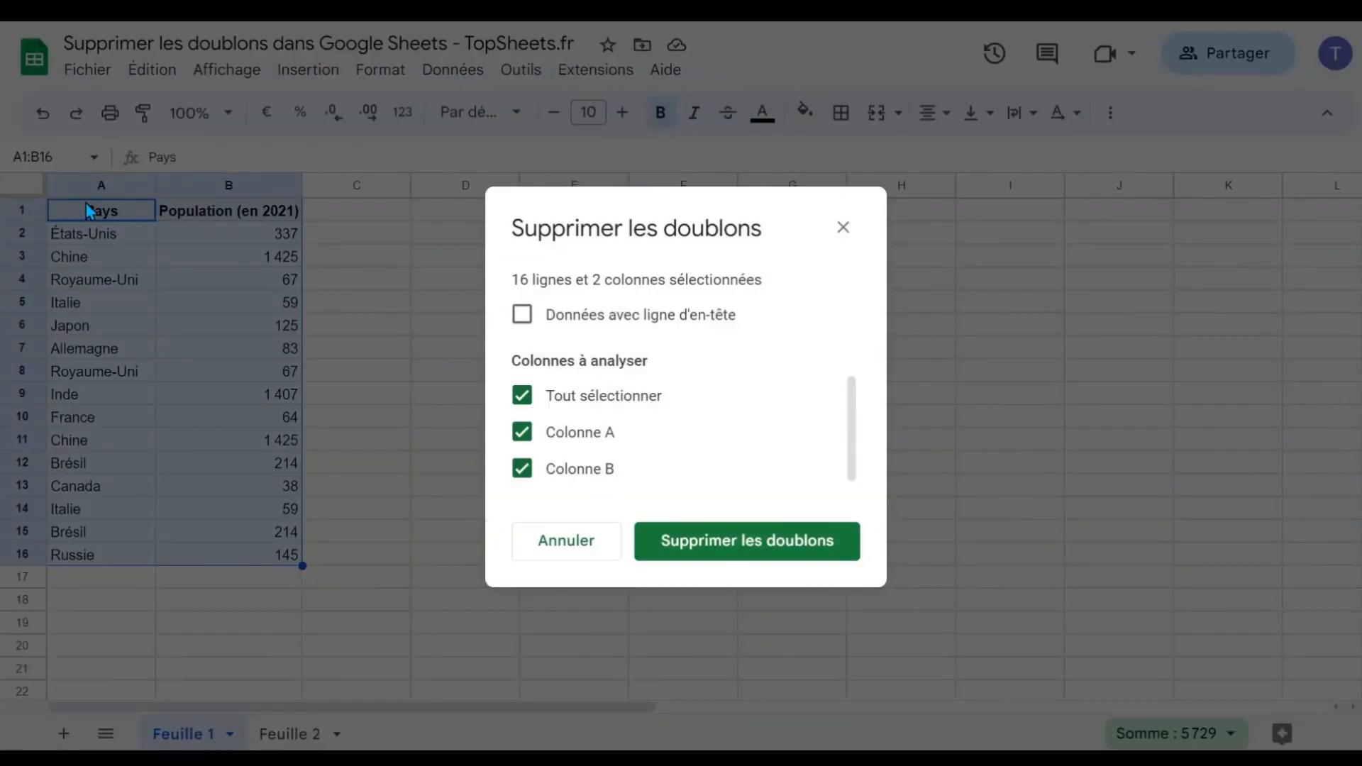
{"action": "left_click", "coordinate": [521, 316]}
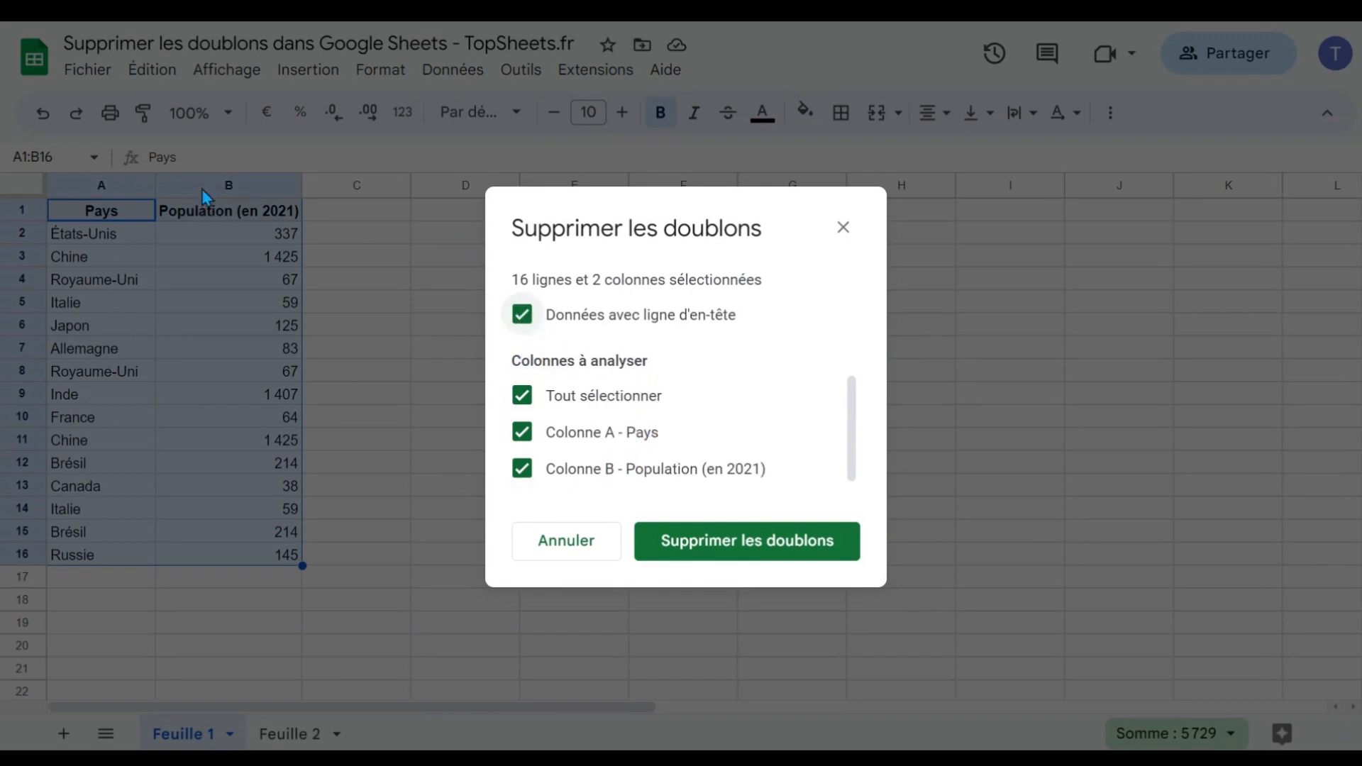
{"action": "left_click", "coordinate": [725, 553]}
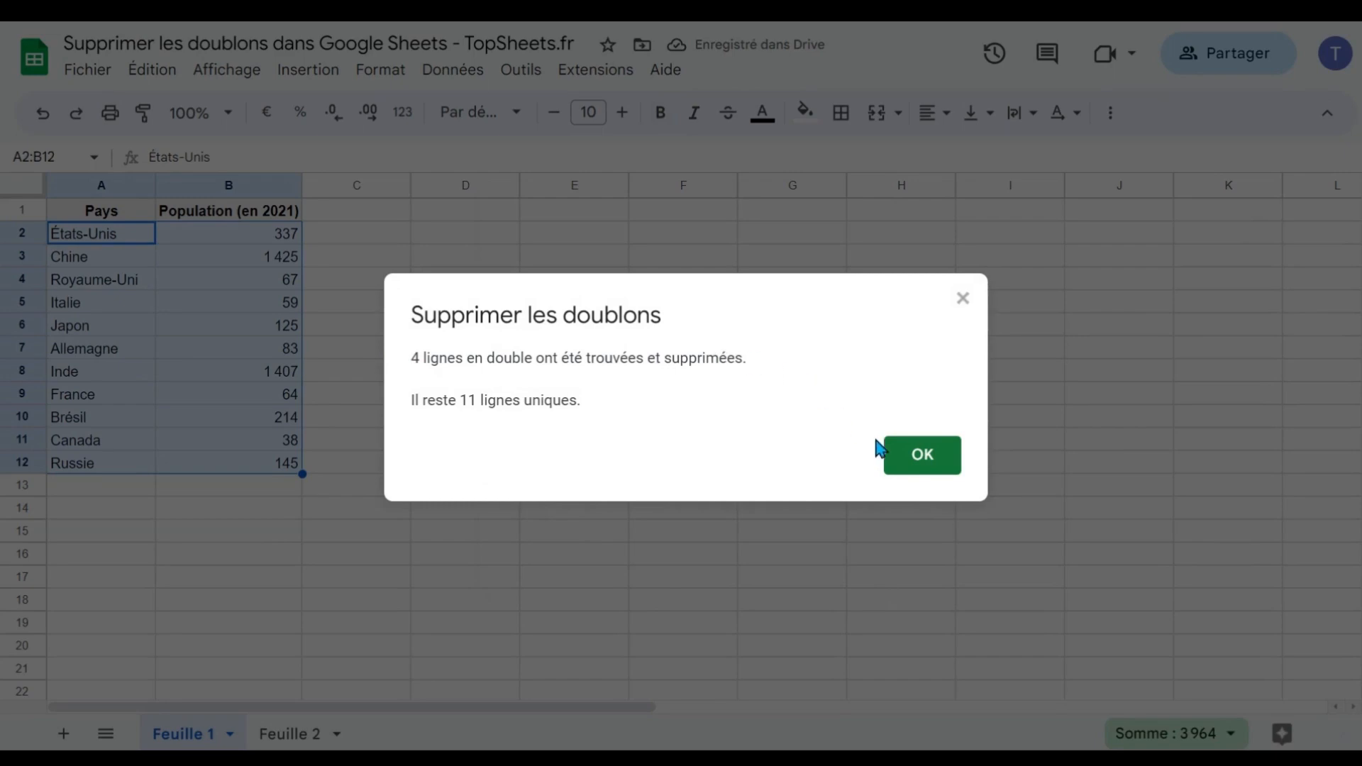
{"action": "left_click", "coordinate": [922, 468]}
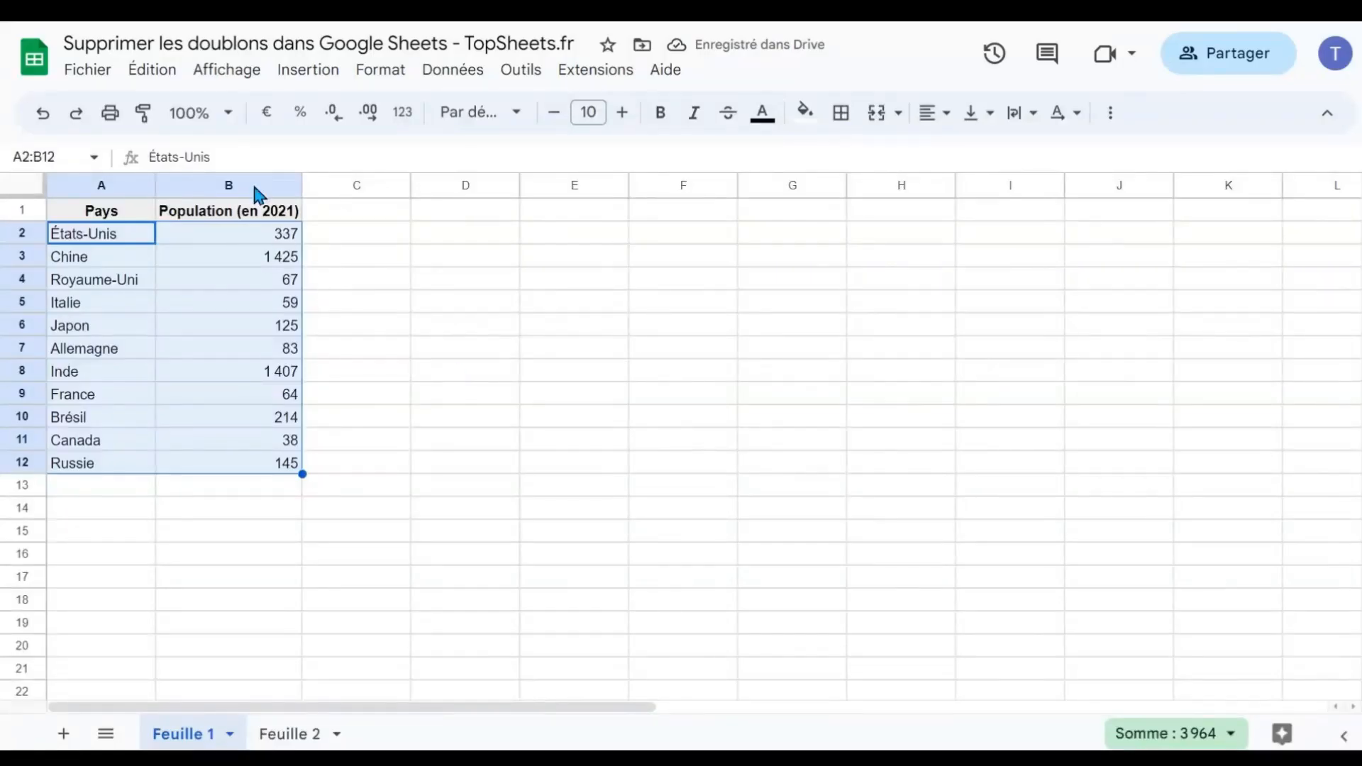
Undo the duplicate removal and highlight both Chine entries, A3:B3 and A11:B11, for comparison.
{"action": "left_click", "coordinate": [42, 113]}
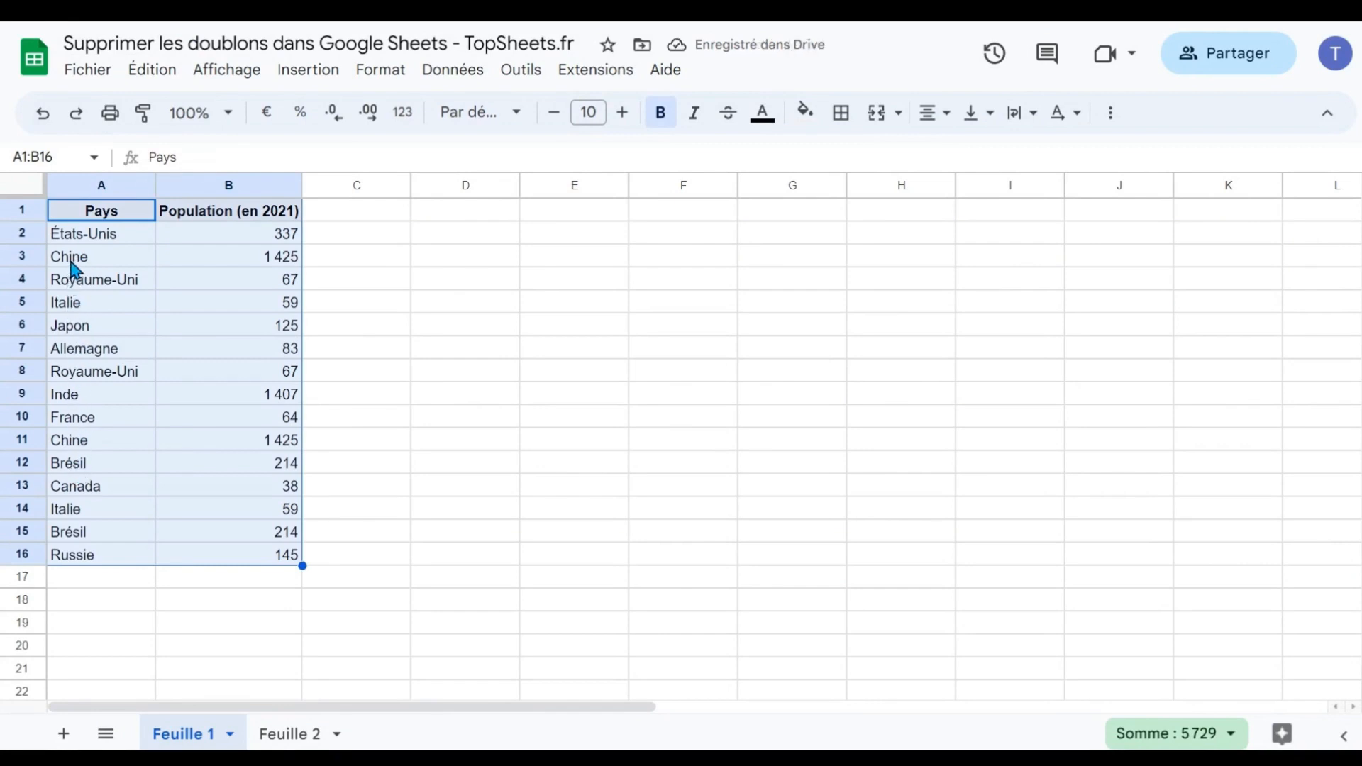
{"action": "left_click", "coordinate": [102, 264]}
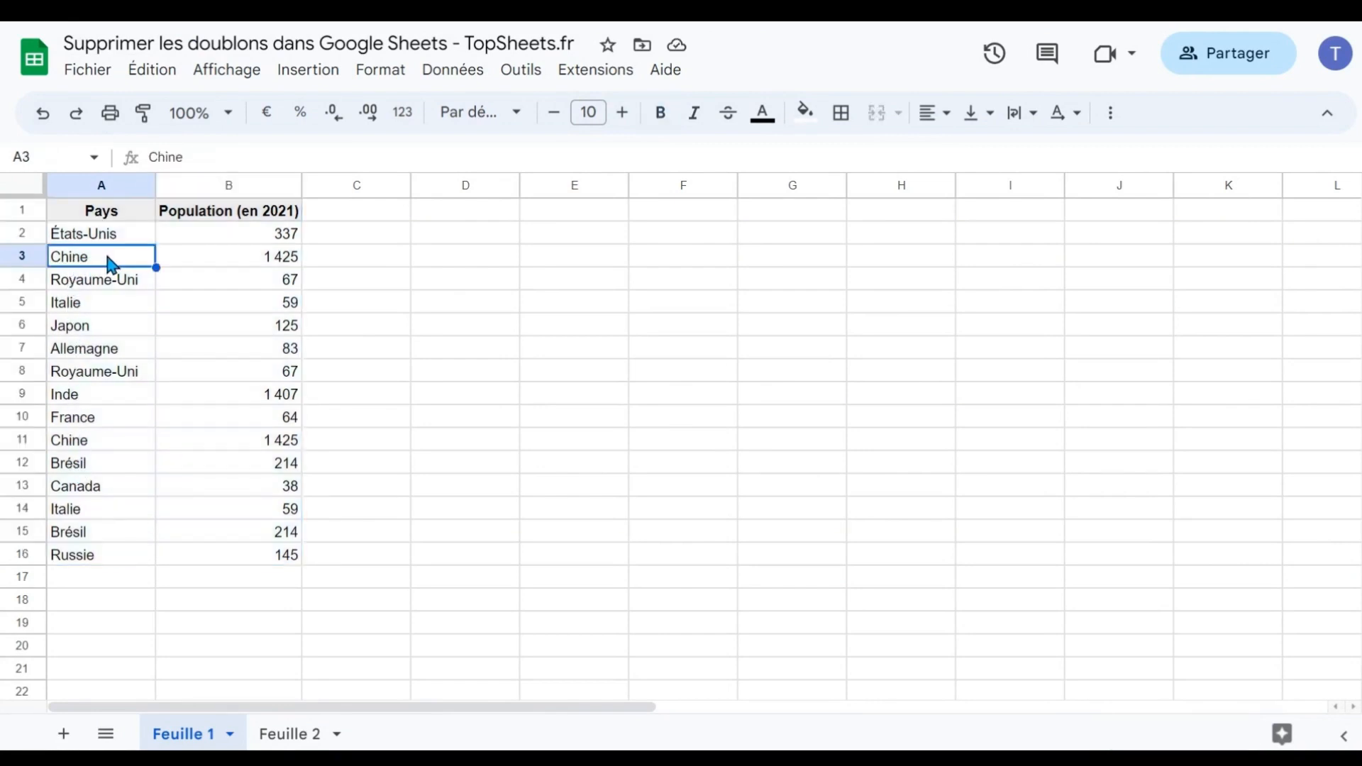
{"action": "left_click_drag", "start_coordinate": [173, 264], "coordinate": [194, 264]}
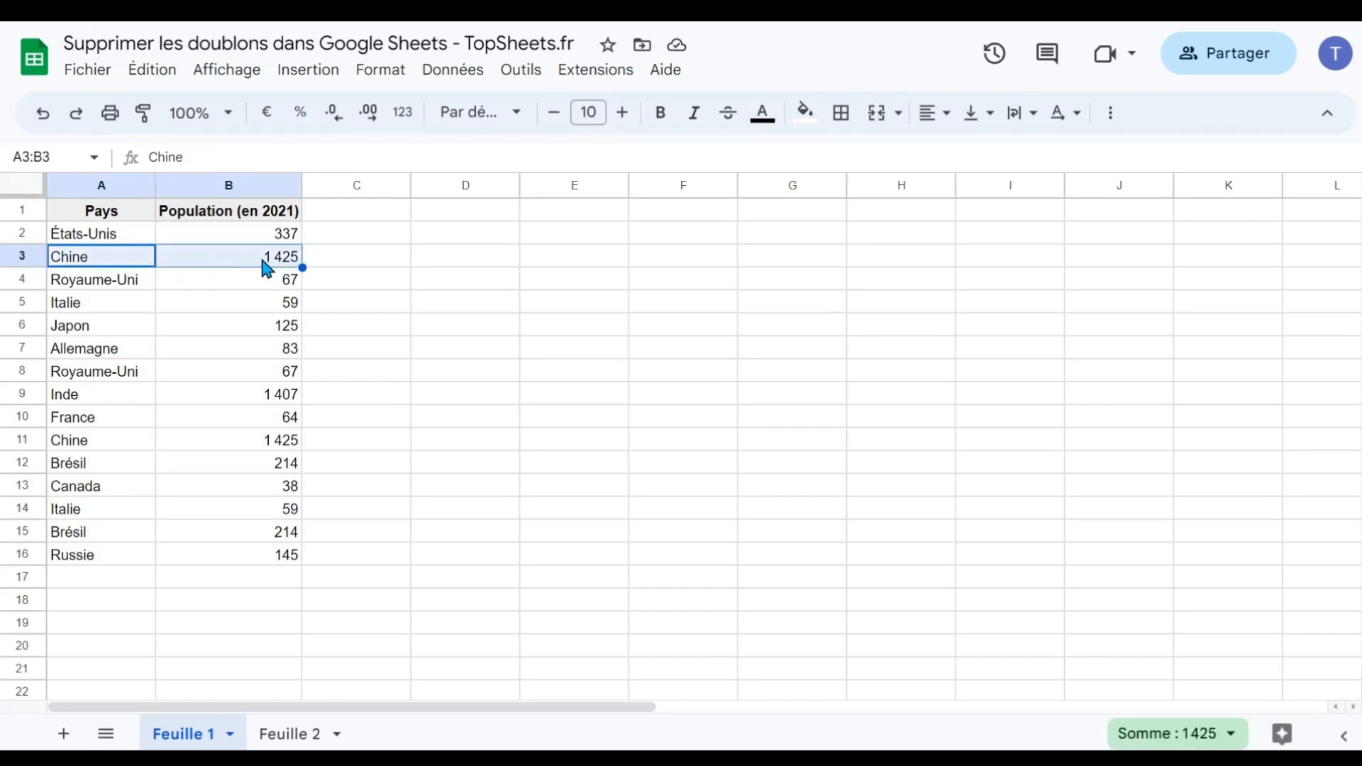
{"action": "left_click_drag", "start_coordinate": [151, 448], "coordinate": [202, 444]}
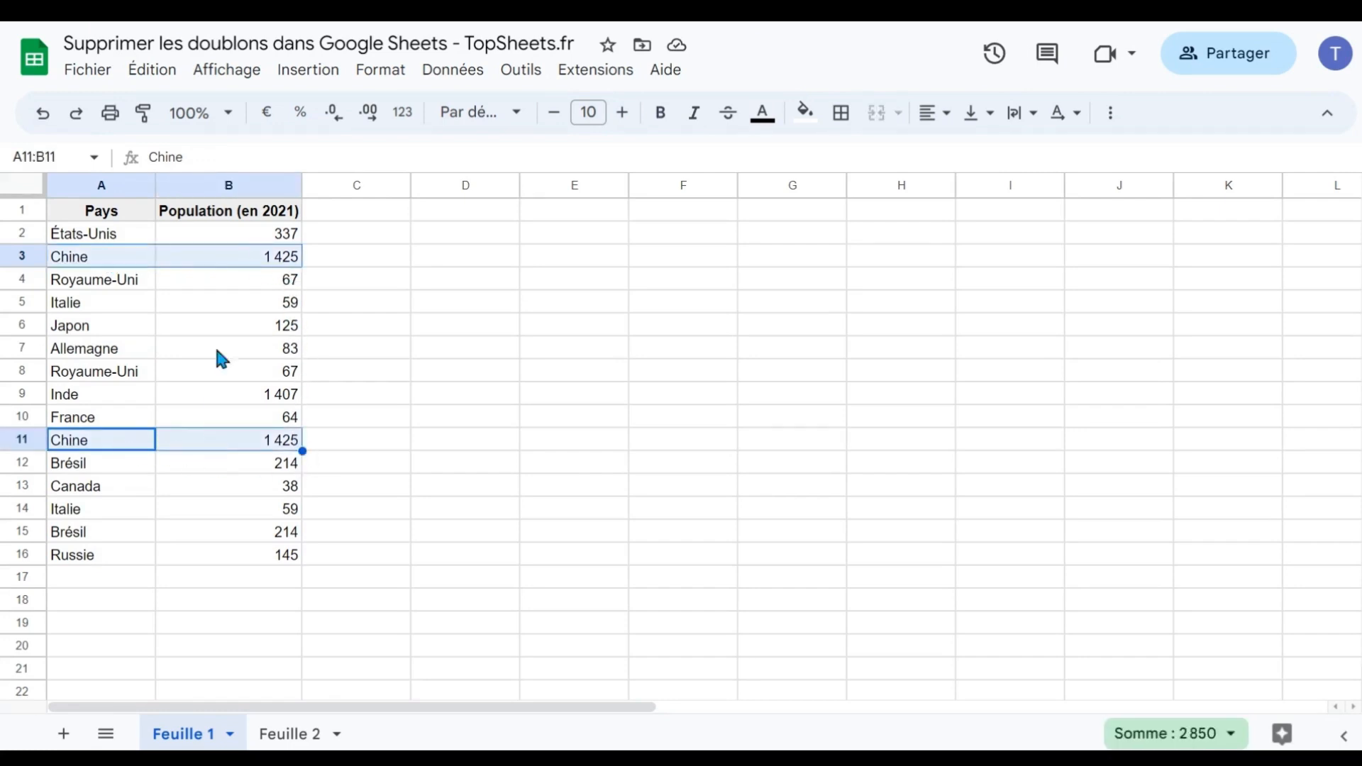
Set the population of the second Chine entry in B11 to 1400.
{"action": "left_click", "coordinate": [228, 436]}
{"action": "type", "text": "1400"}
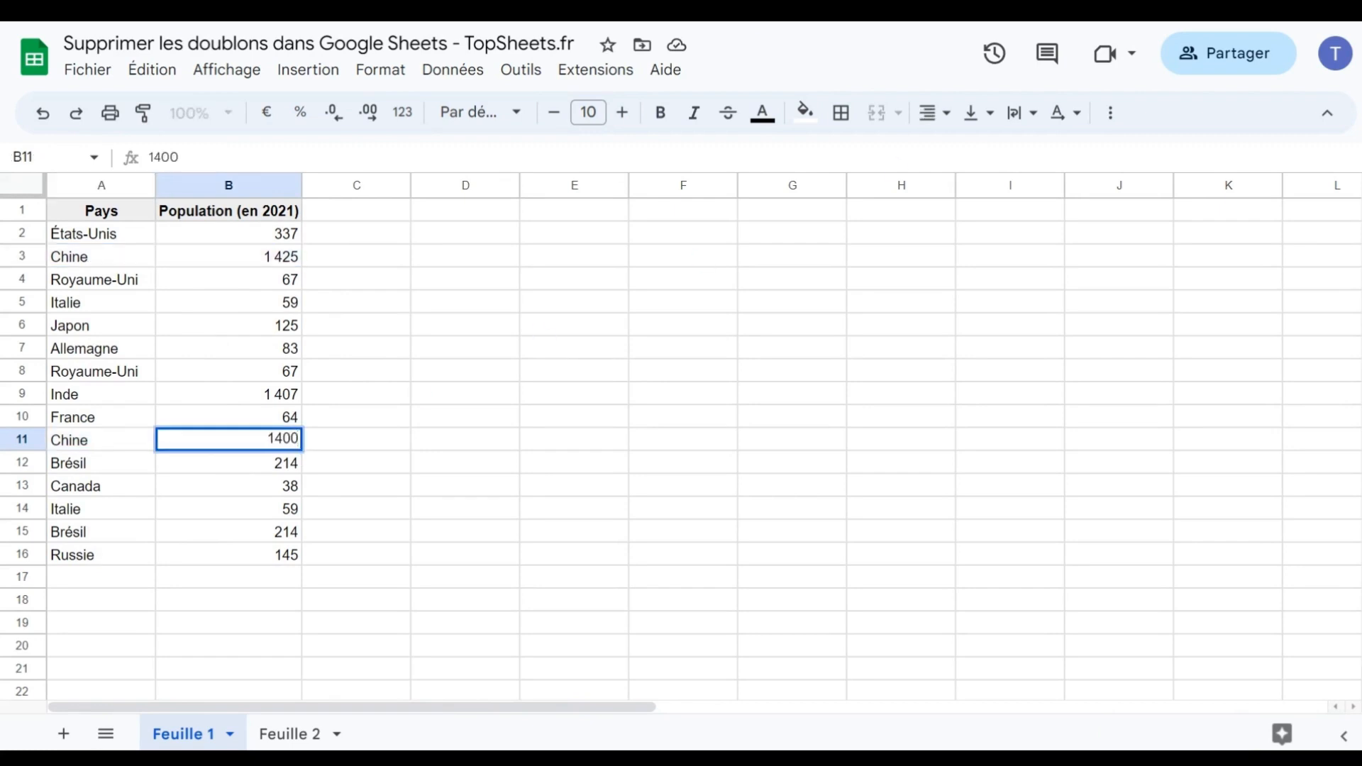
{"action": "key", "text": "Return"}
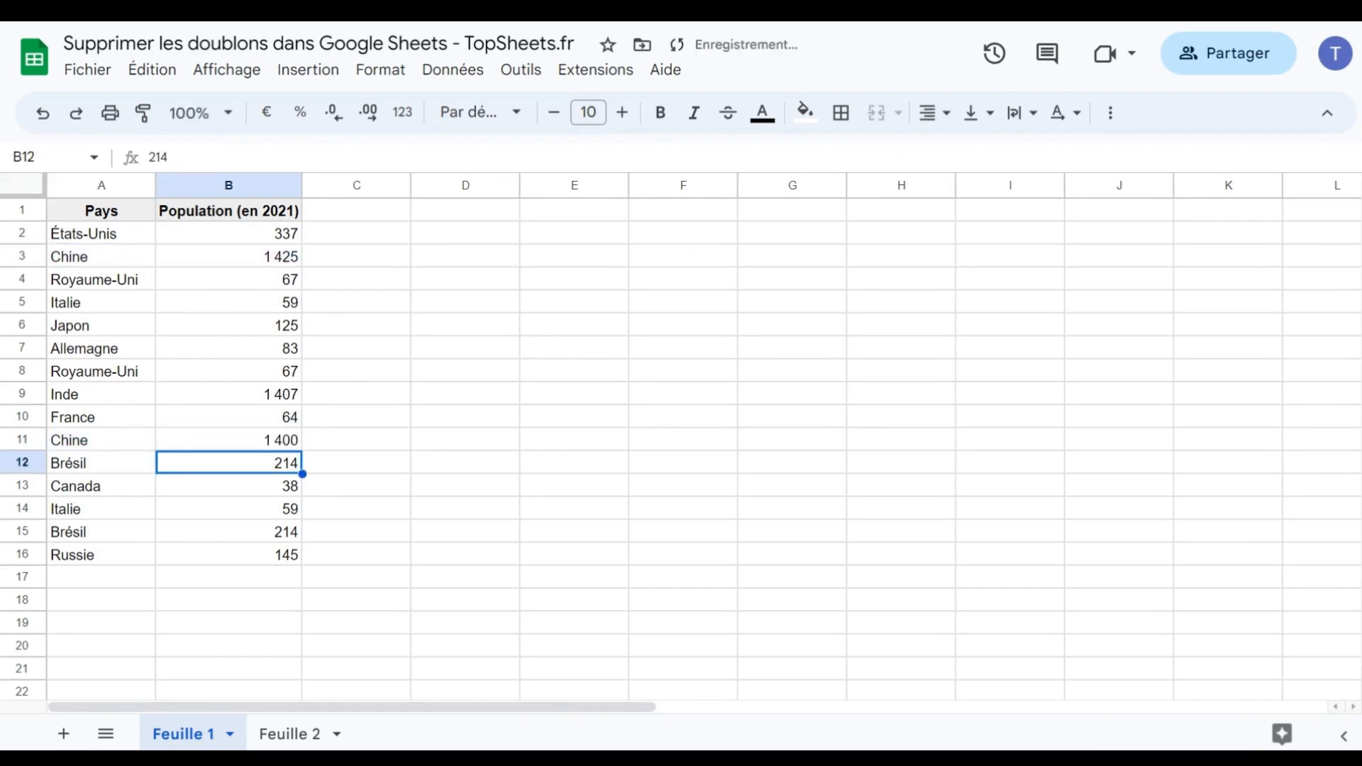
Remove duplicates from the edited range A1:B16, with a header row and both Pays and Population (en 2021) analysed.
{"action": "left_click_drag", "start_coordinate": [106, 213], "coordinate": [235, 556]}
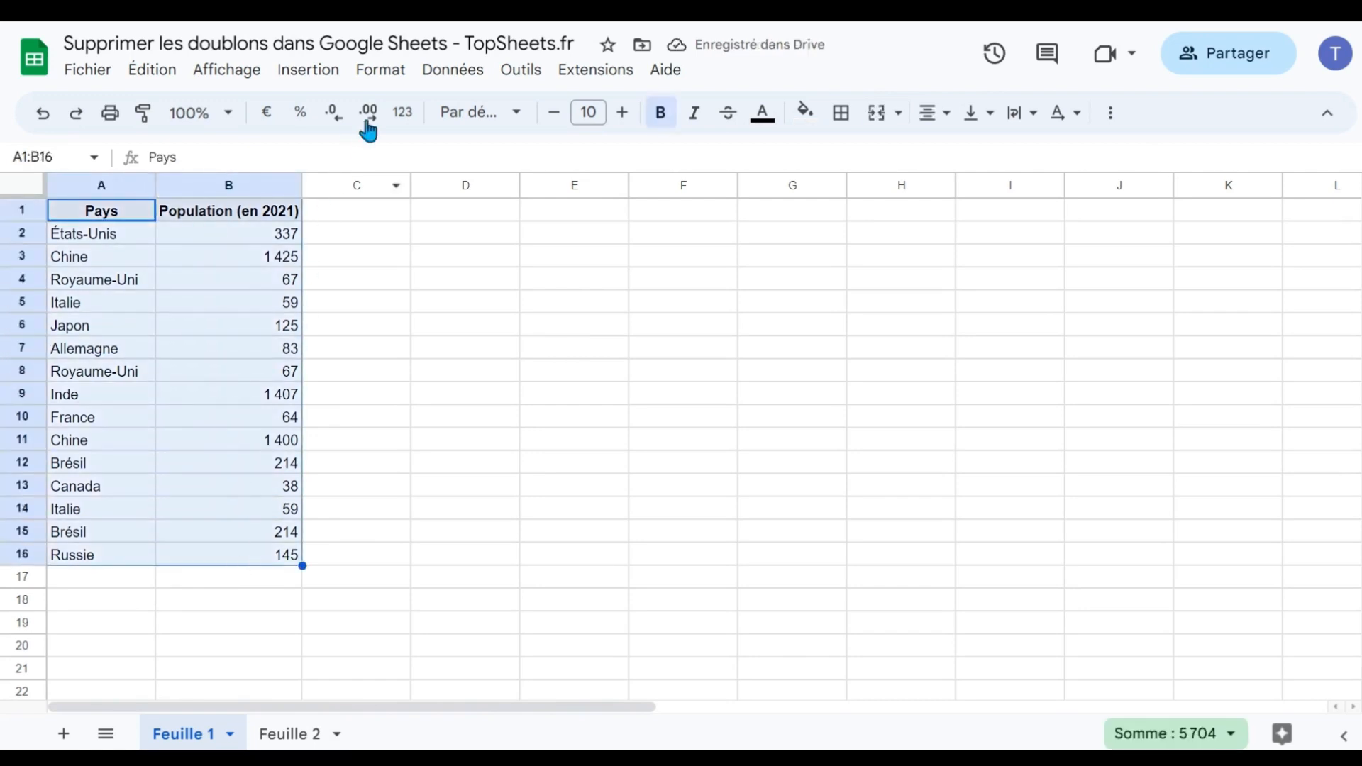
{"action": "left_click", "coordinate": [443, 71]}
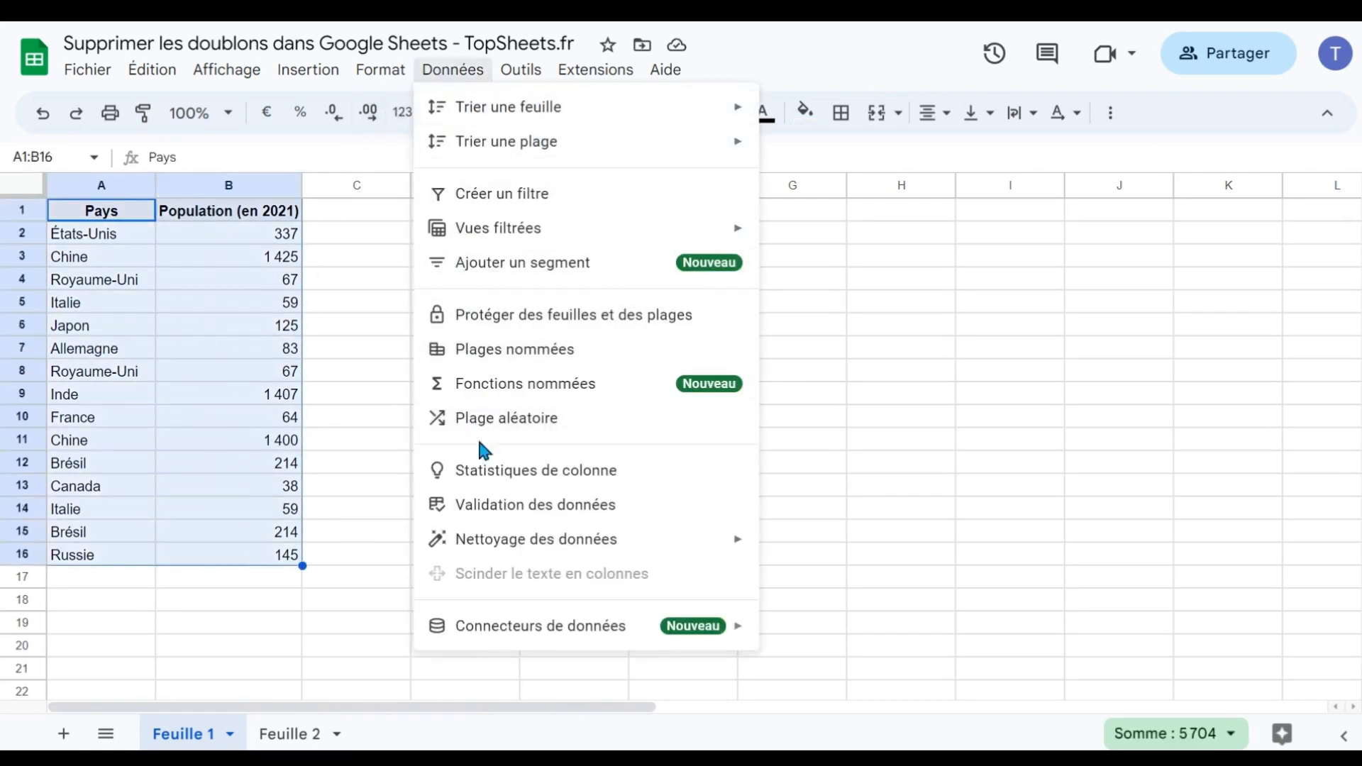
{"action": "mouse_move", "coordinate": [551, 548]}
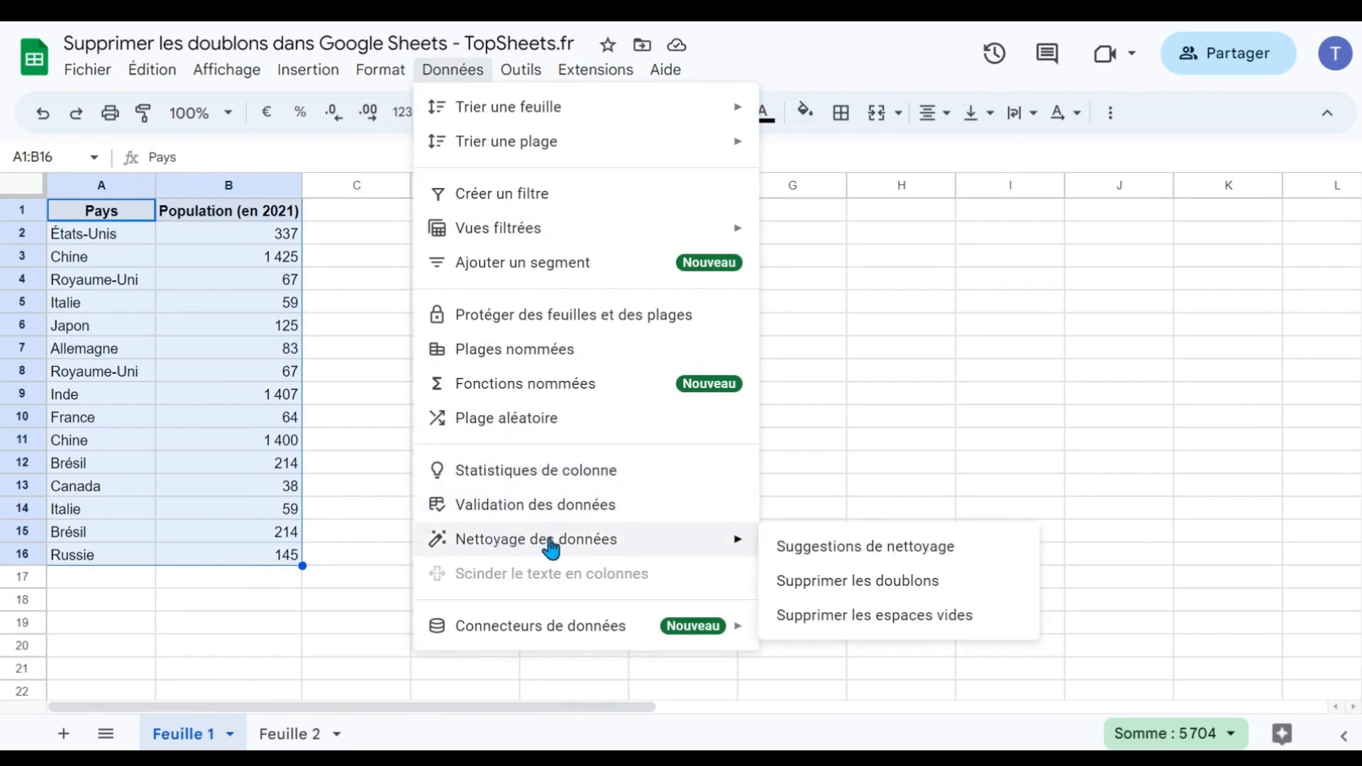
{"action": "left_click", "coordinate": [878, 586]}
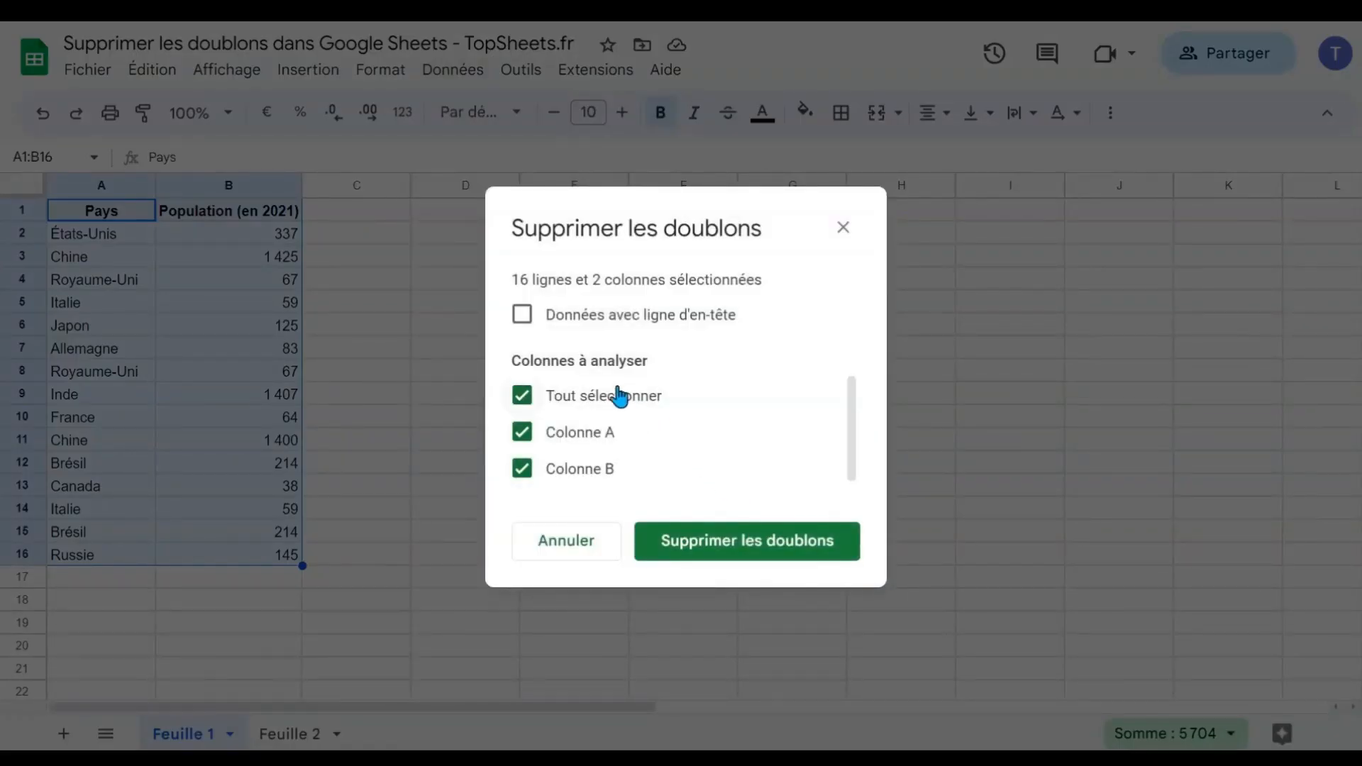
{"action": "left_click", "coordinate": [523, 318]}
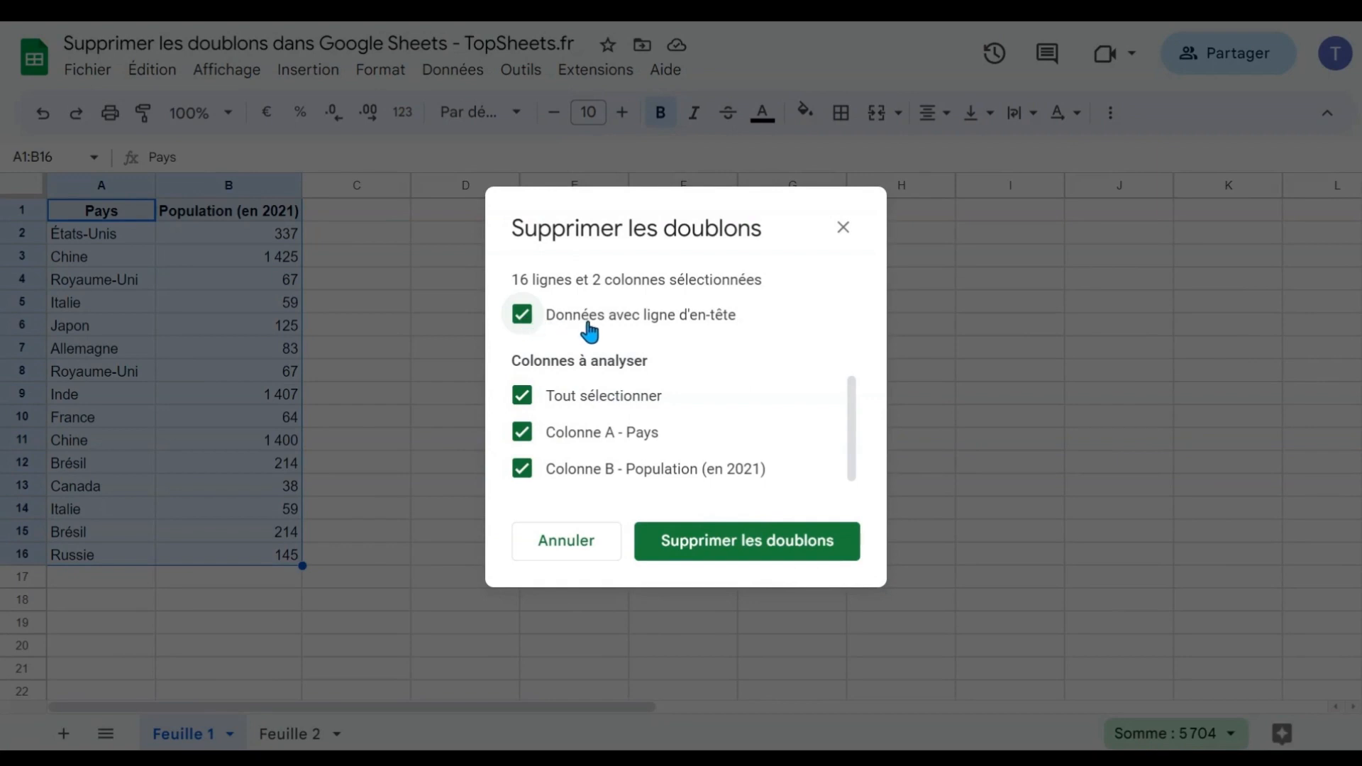
{"action": "left_click", "coordinate": [717, 541]}
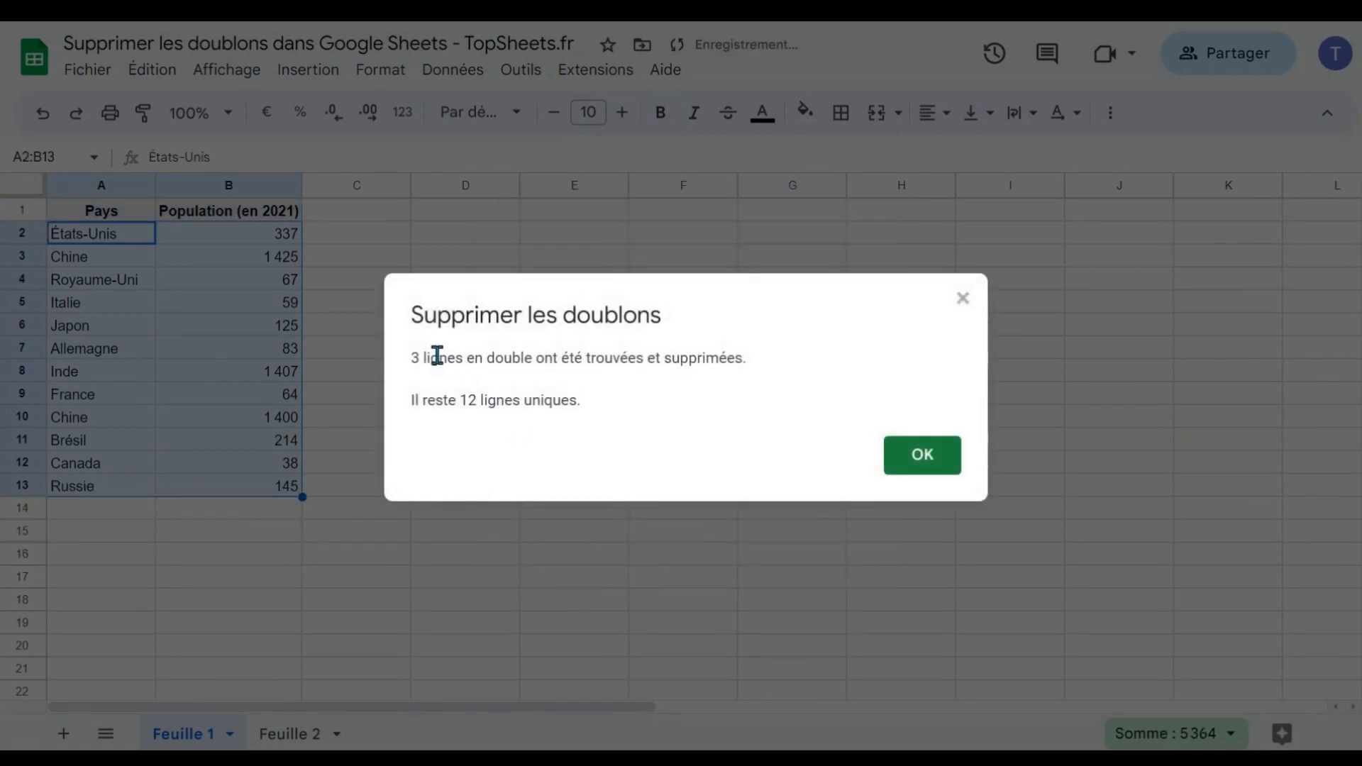
{"action": "left_click", "coordinate": [922, 467]}
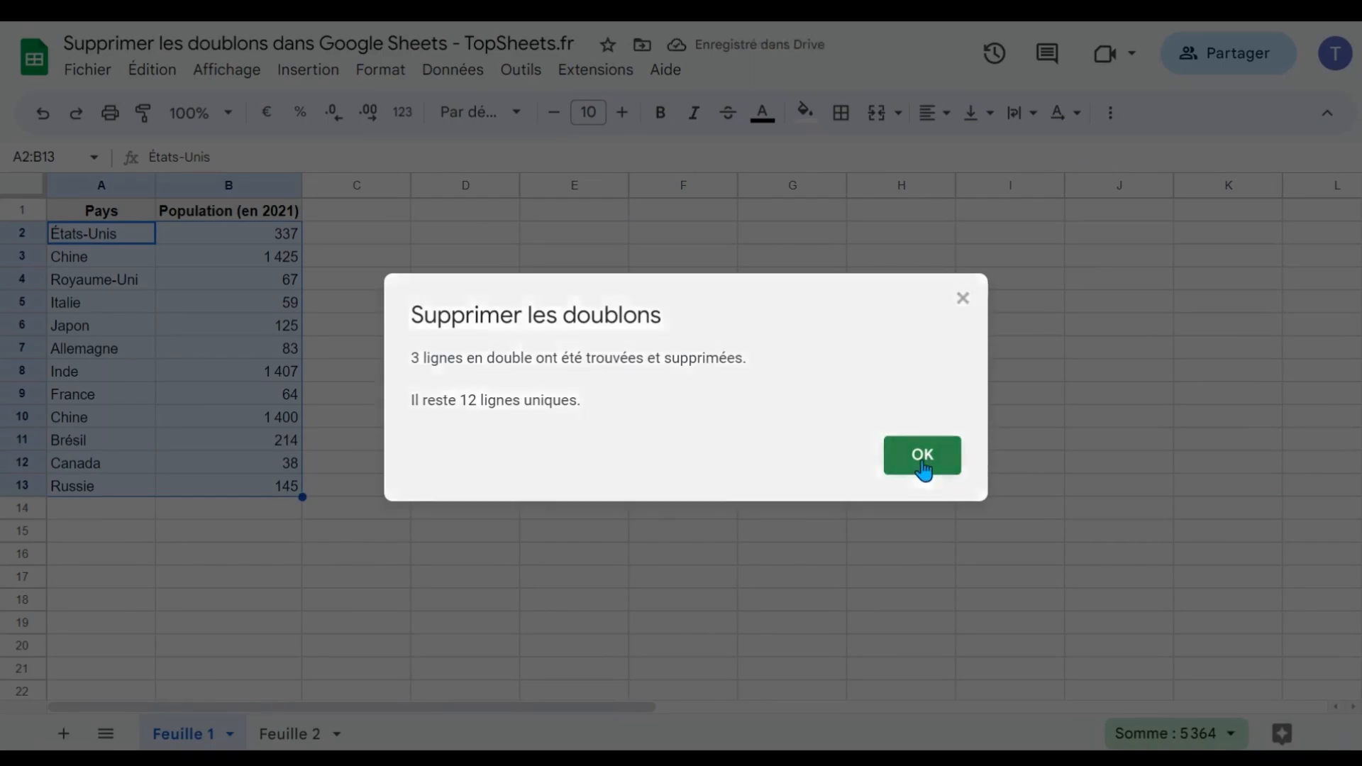
Compare the Chine entries in rows 3 and 10, and undo the last duplicate removal.
{"action": "left_click", "coordinate": [94, 263]}
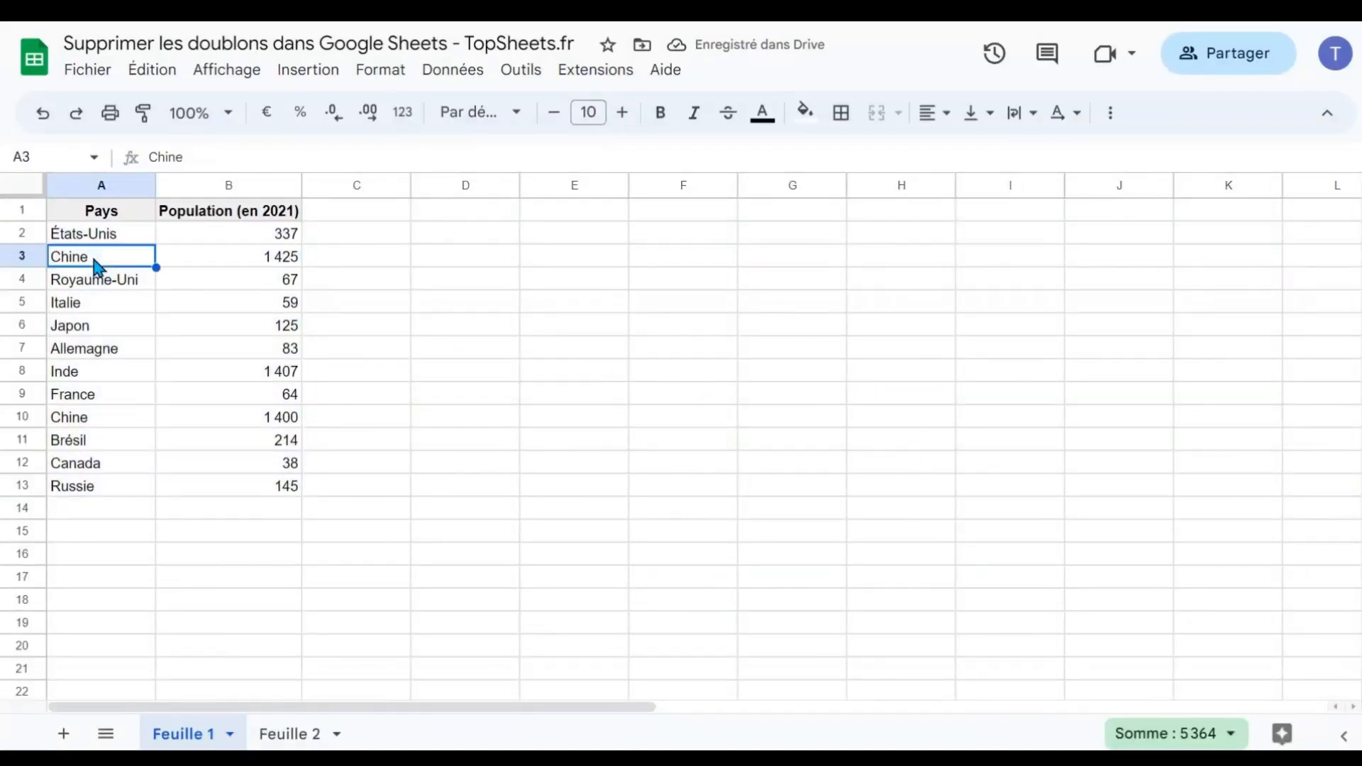
{"action": "left_click", "coordinate": [22, 256]}
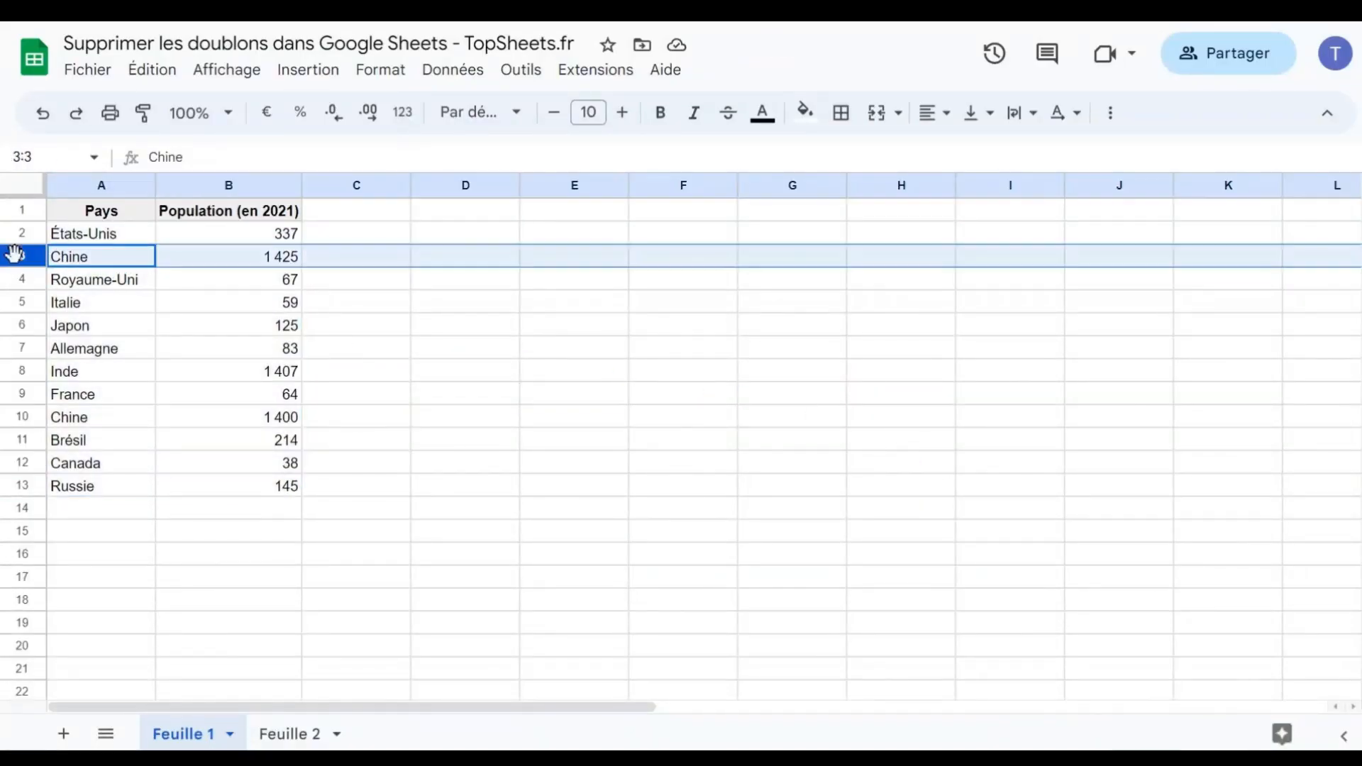
{"action": "left_click", "coordinate": [23, 417], "text": "ctrl"}
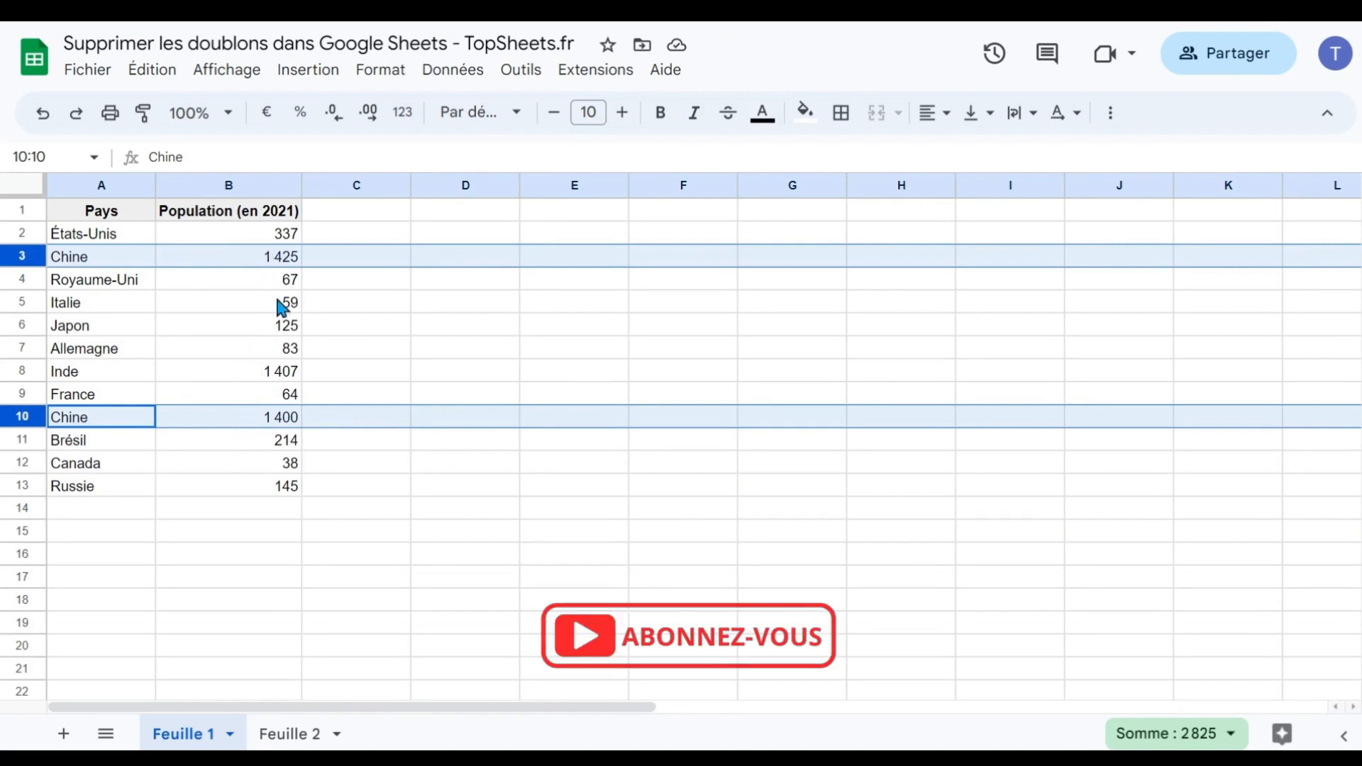
{"action": "left_click", "coordinate": [43, 112]}
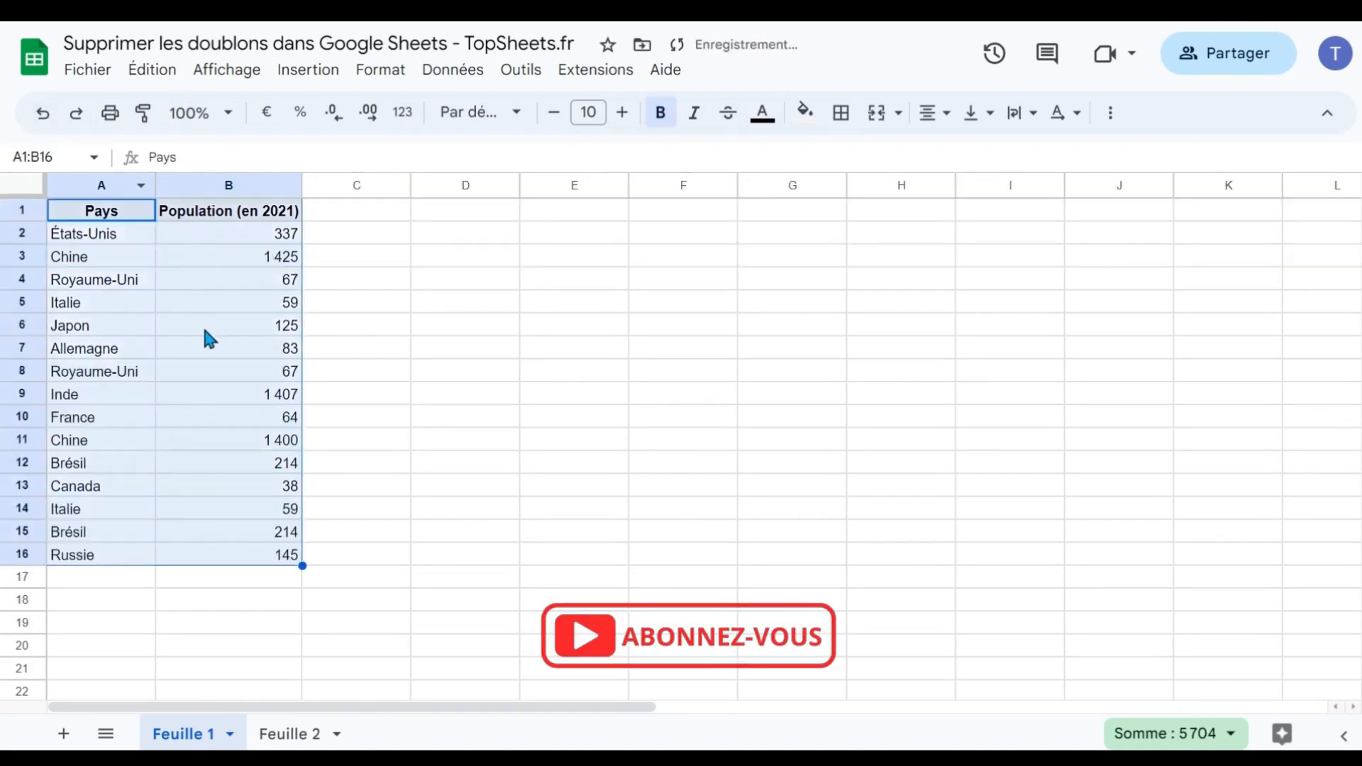
Remove duplicates from A1:B16 with a header row, analysing only column A, Pays.
{"action": "left_click", "coordinate": [217, 367]}
{"action": "left_click_drag", "start_coordinate": [111, 219], "coordinate": [189, 562]}
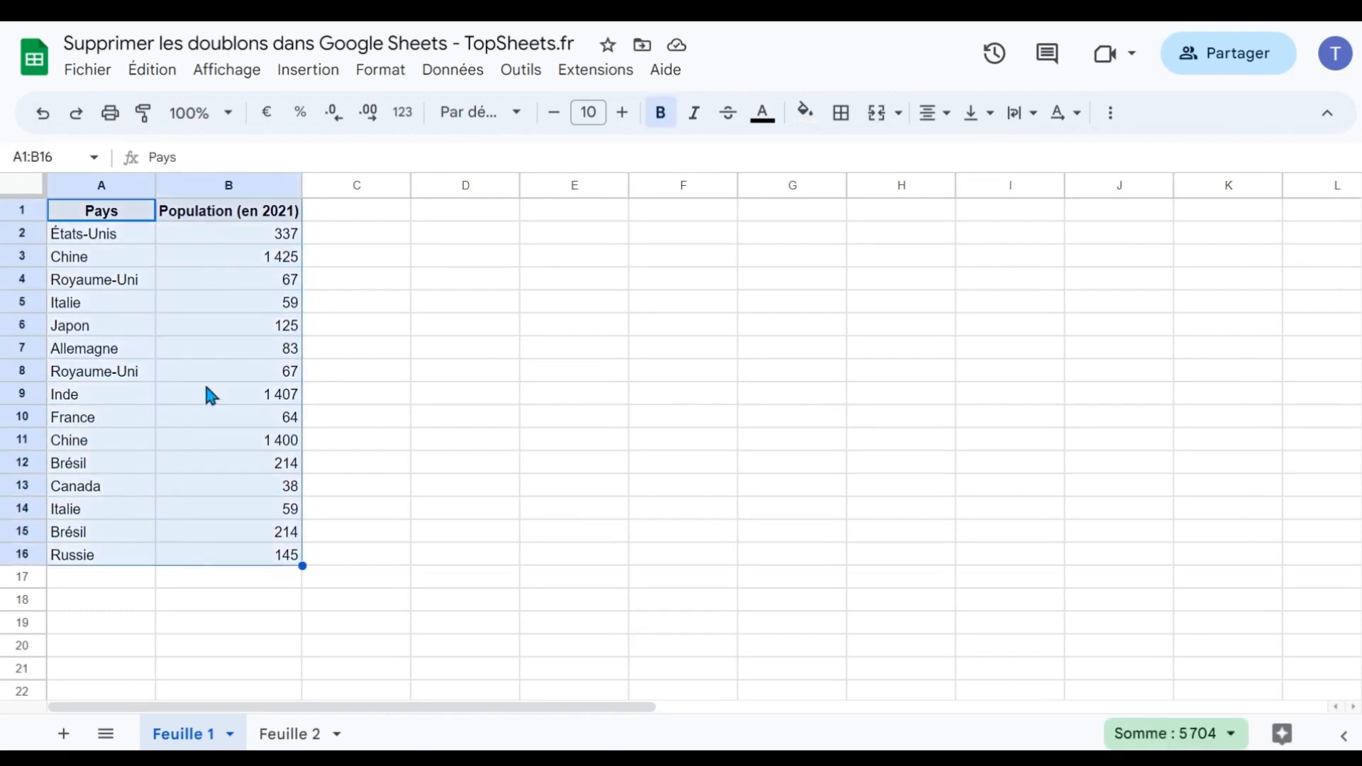
{"action": "left_click", "coordinate": [451, 78]}
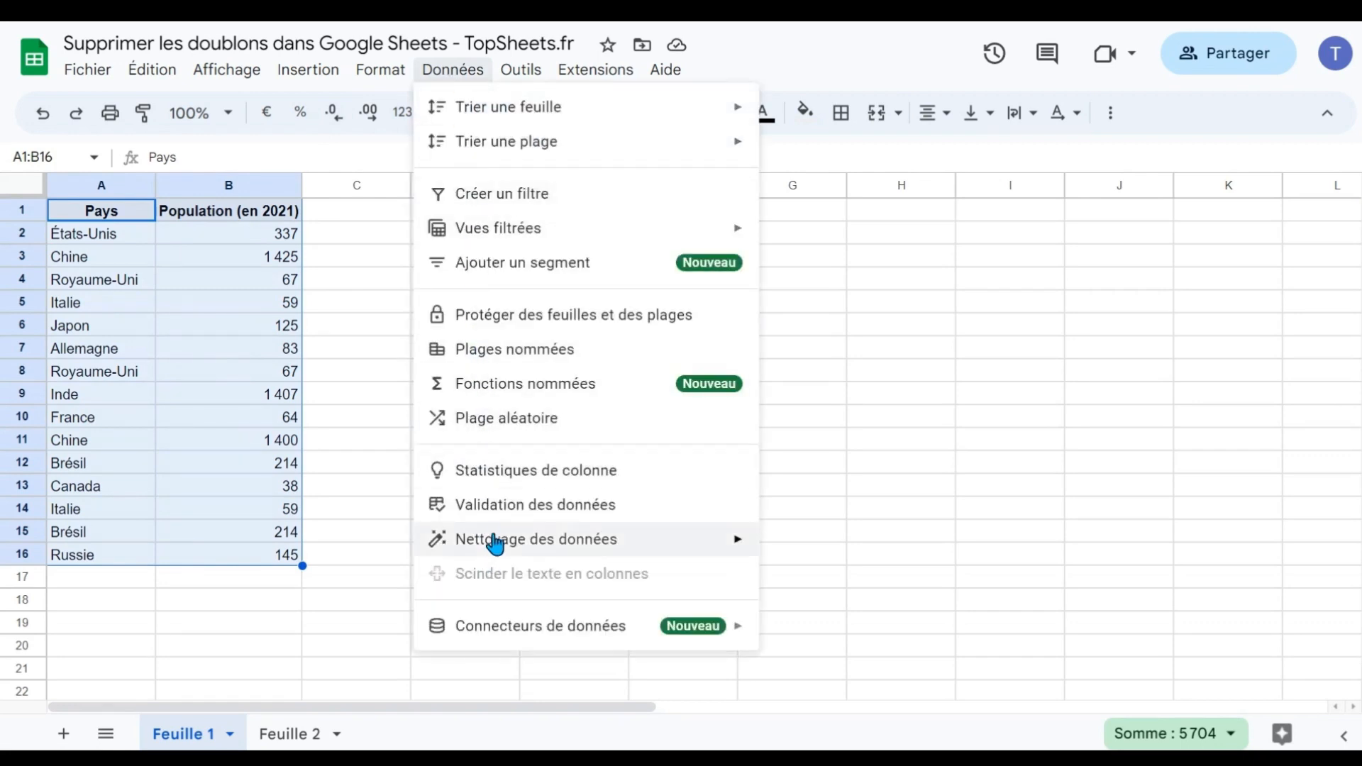
{"action": "mouse_move", "coordinate": [495, 545]}
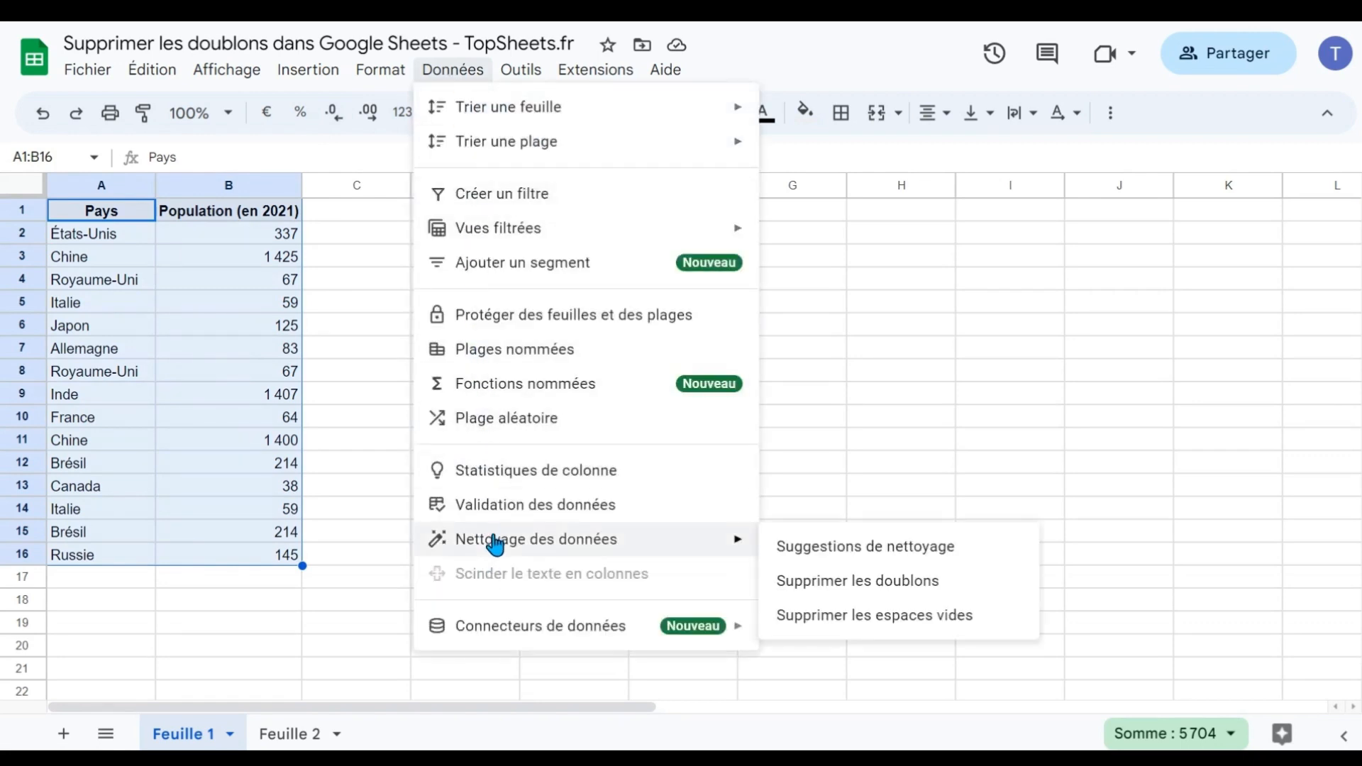
{"action": "left_click", "coordinate": [863, 583]}
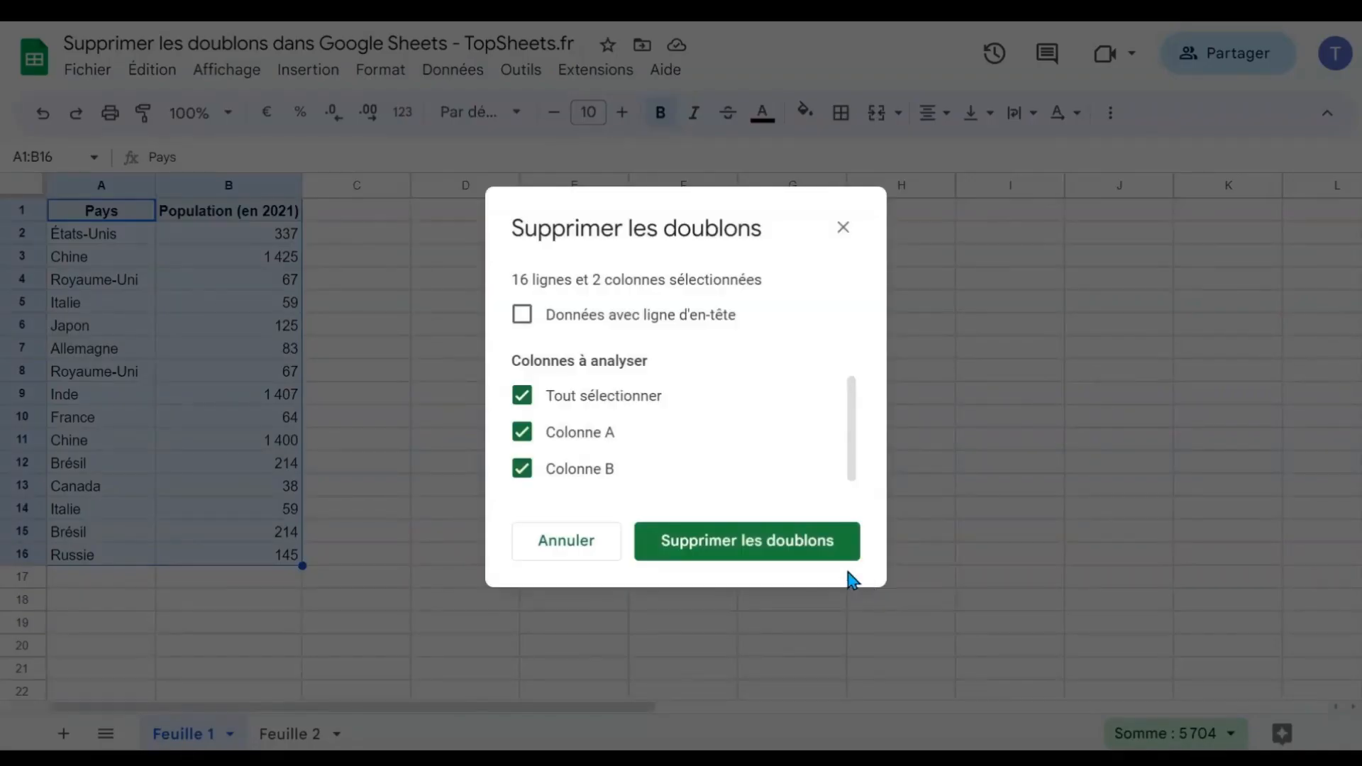
{"action": "left_click", "coordinate": [523, 321]}
{"action": "left_click", "coordinate": [527, 403]}
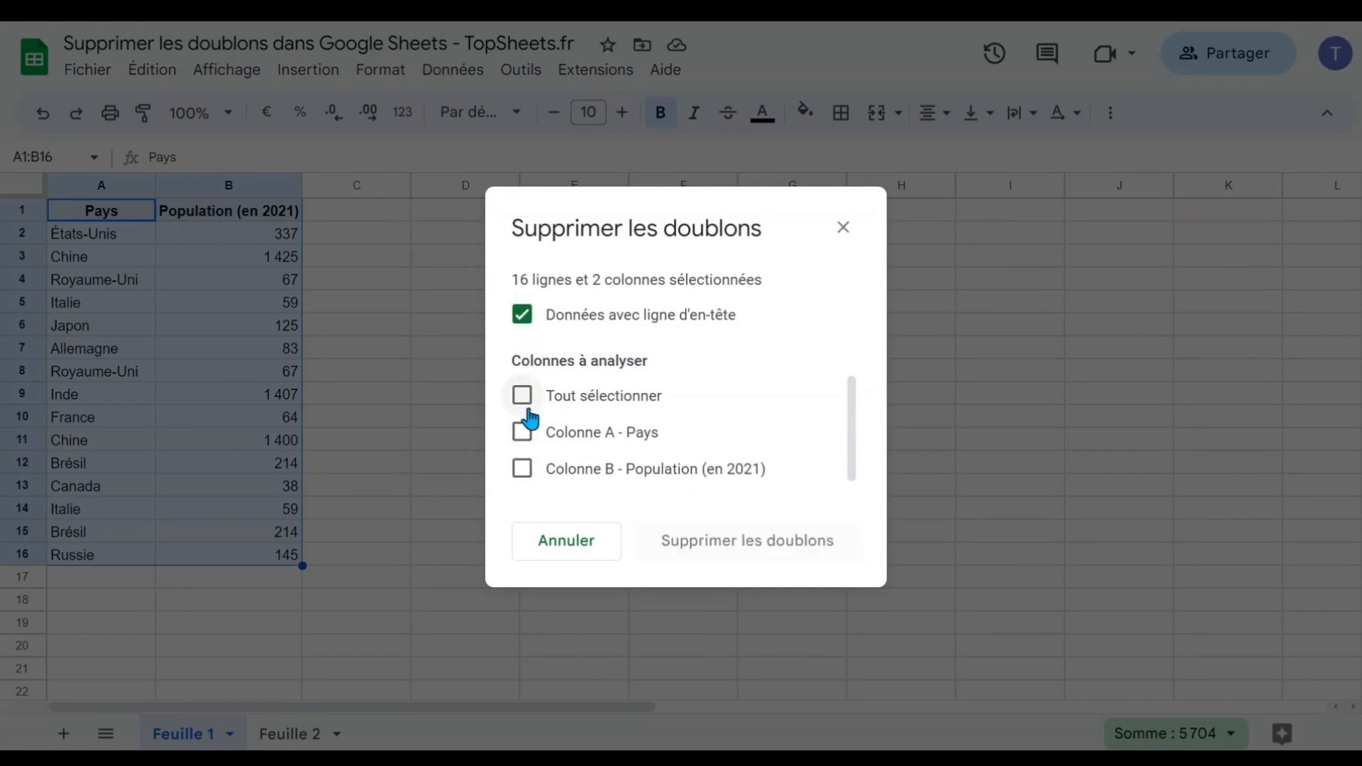
{"action": "left_click", "coordinate": [523, 435]}
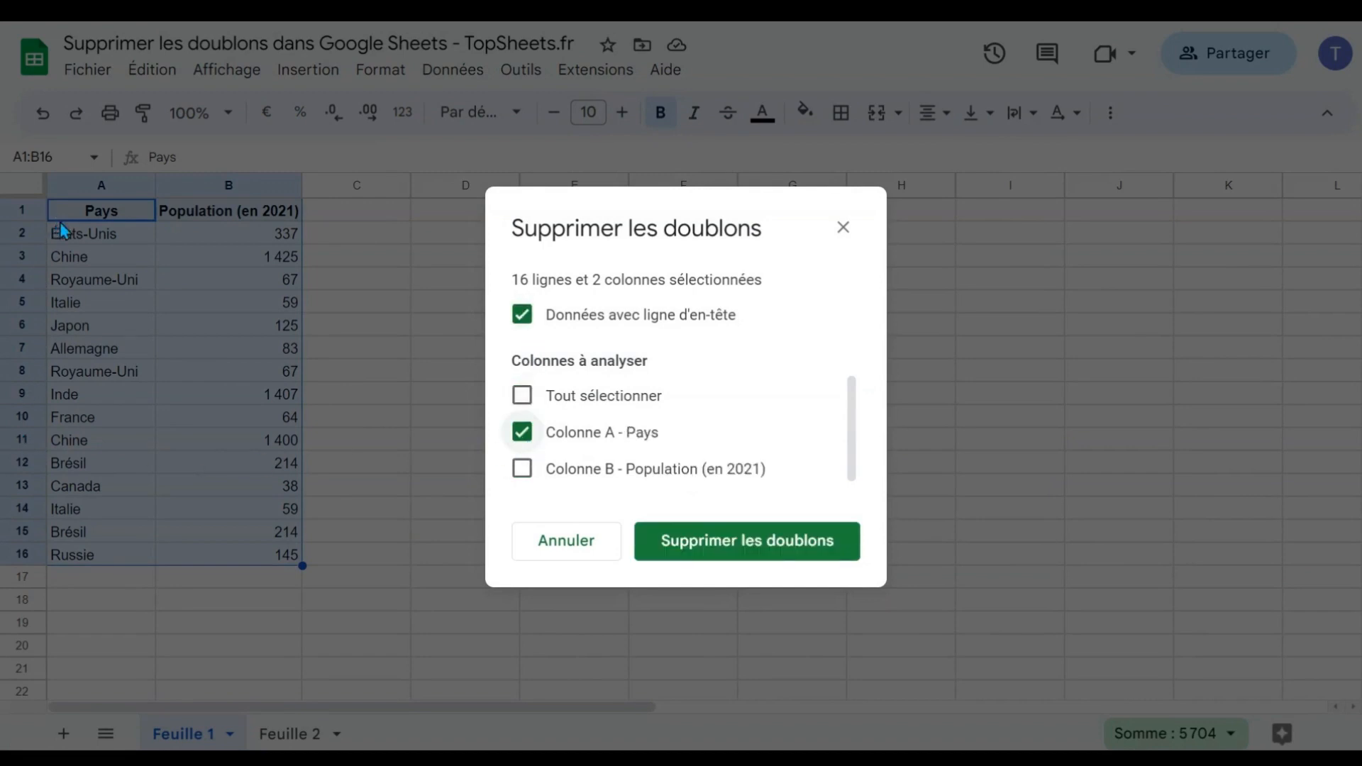
{"action": "left_click", "coordinate": [715, 552]}
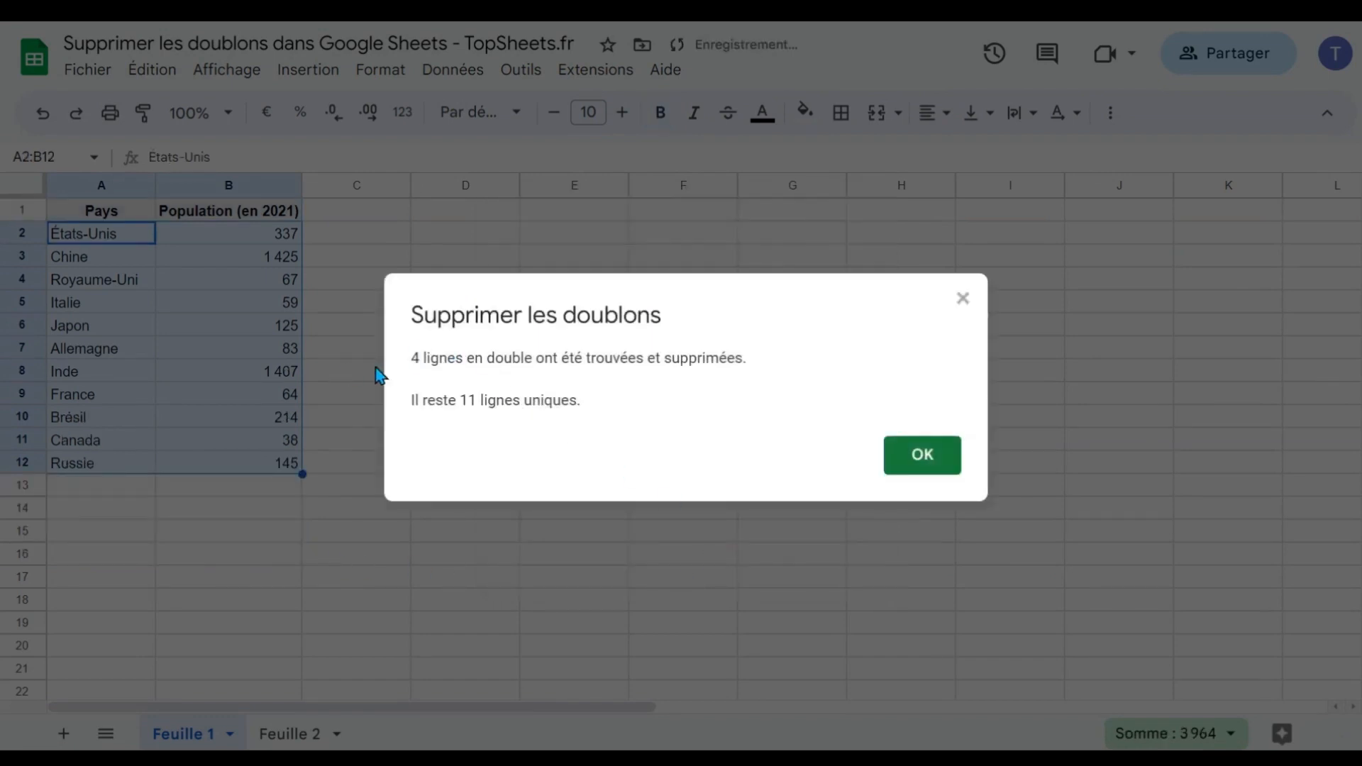
Dismiss the duplicate-removal summary, check the remaining Chine entry in A3, and undo the removal based on the Pays column.
{"action": "left_click", "coordinate": [947, 465]}
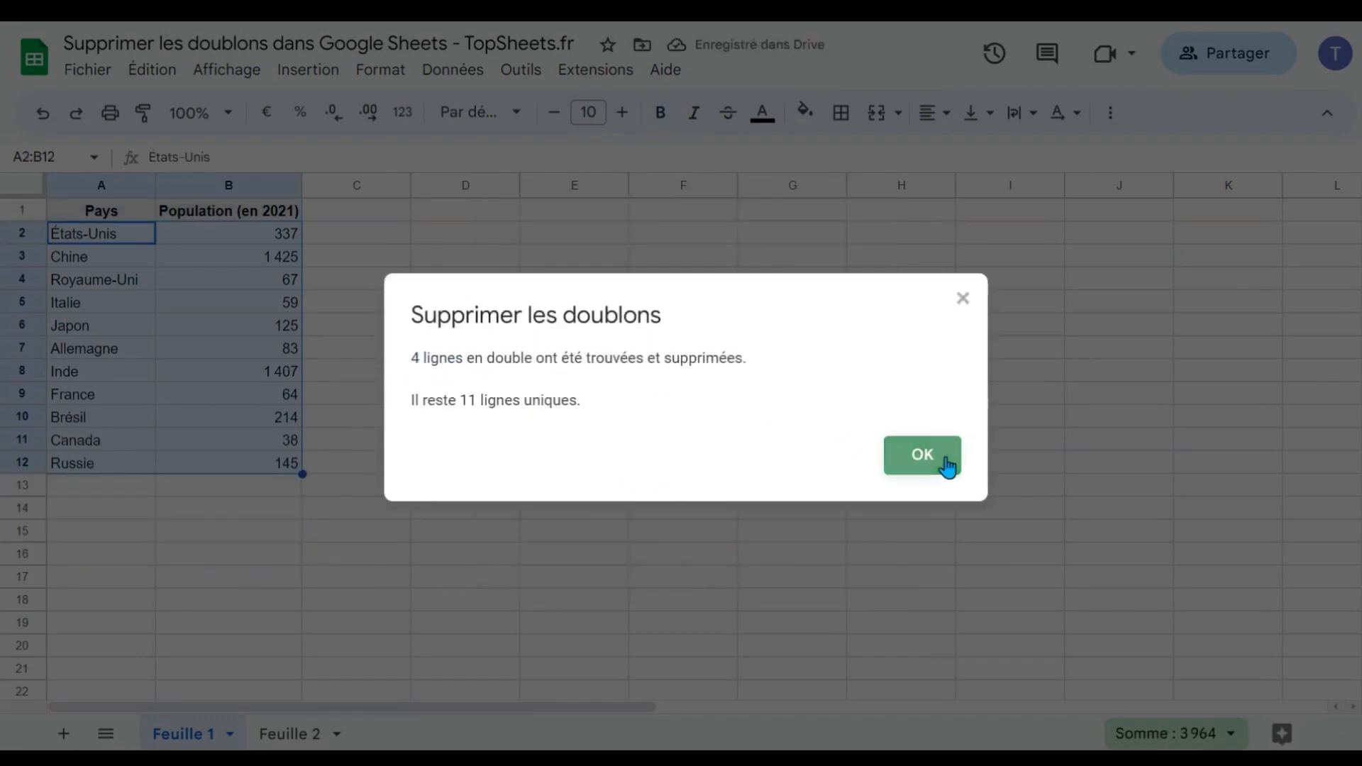
{"action": "left_click", "coordinate": [95, 263]}
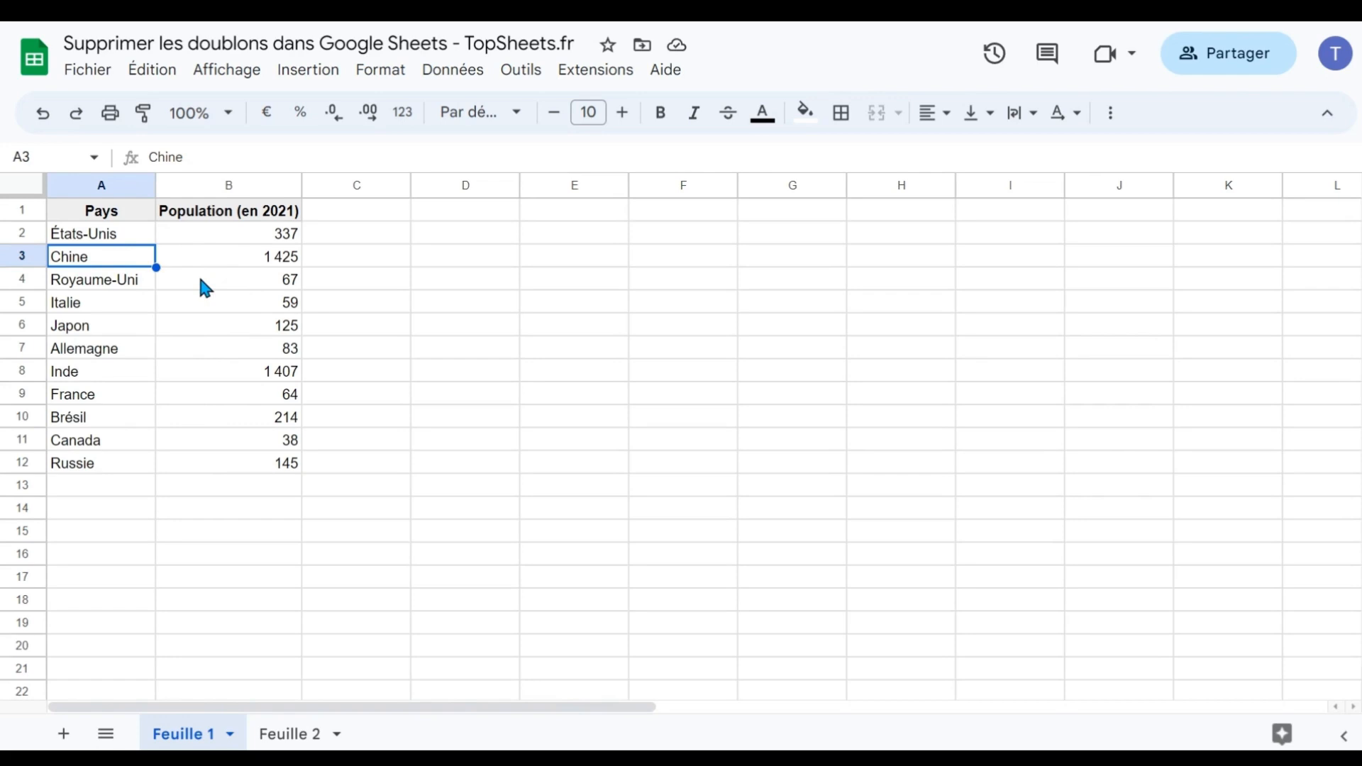
{"action": "left_click", "coordinate": [42, 113]}
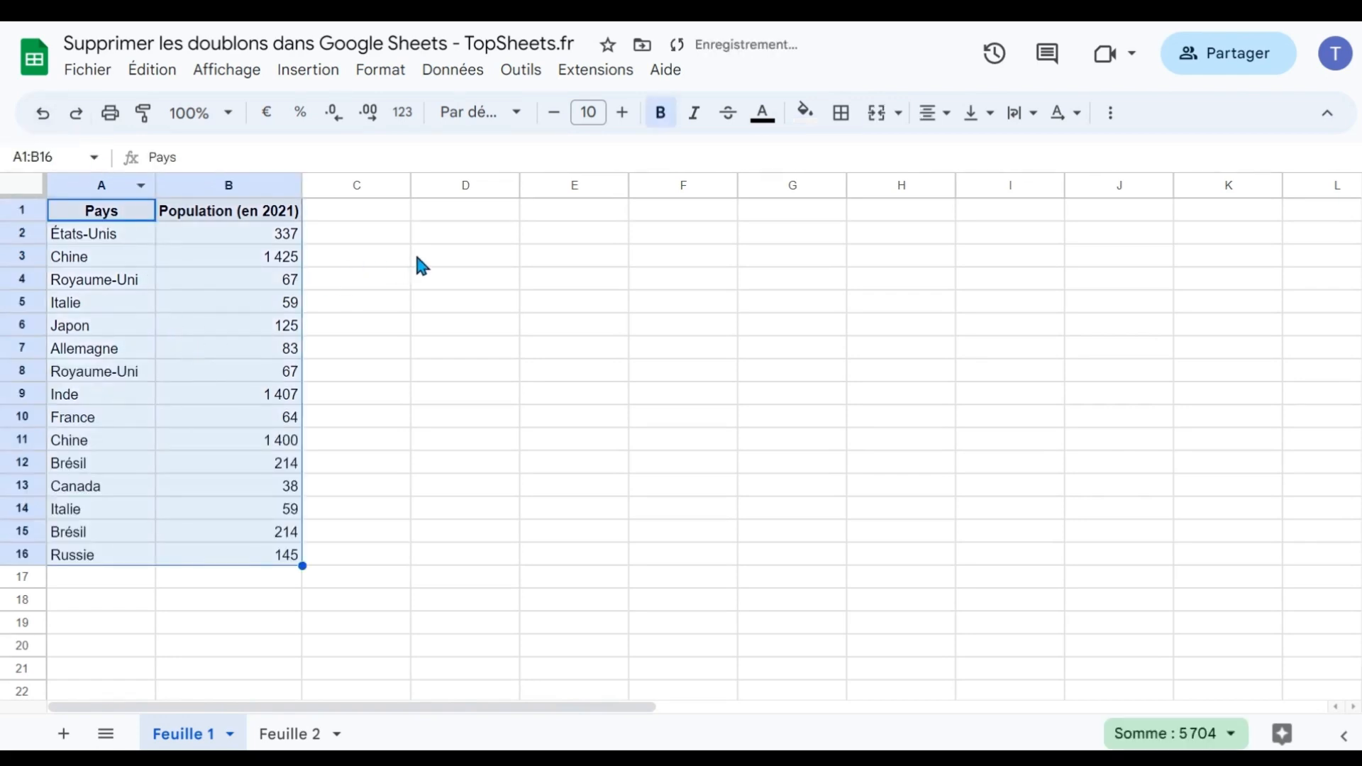
Enter a UNIQUE formula in D2 that extracts the distinct rows of the range A2:B16.
{"action": "left_click", "coordinate": [438, 231]}
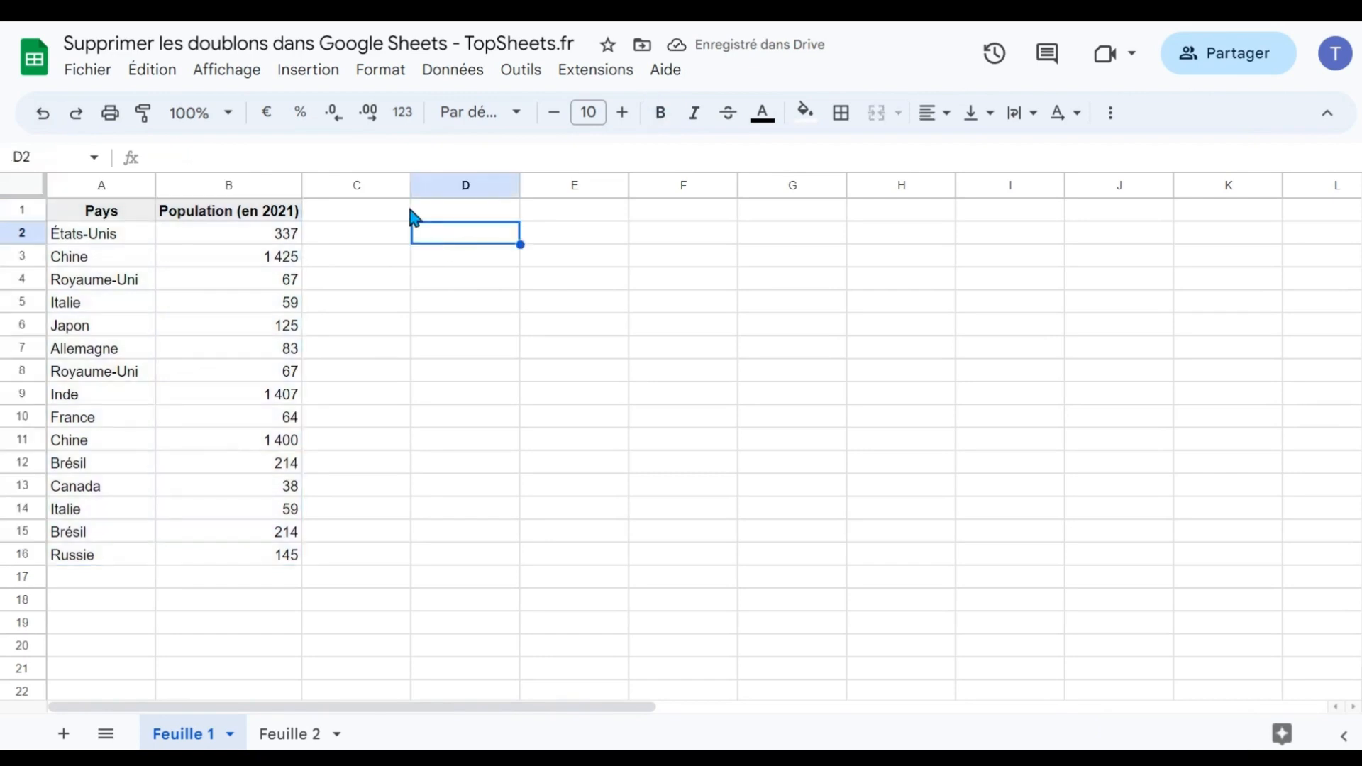
{"action": "type", "text": "="}
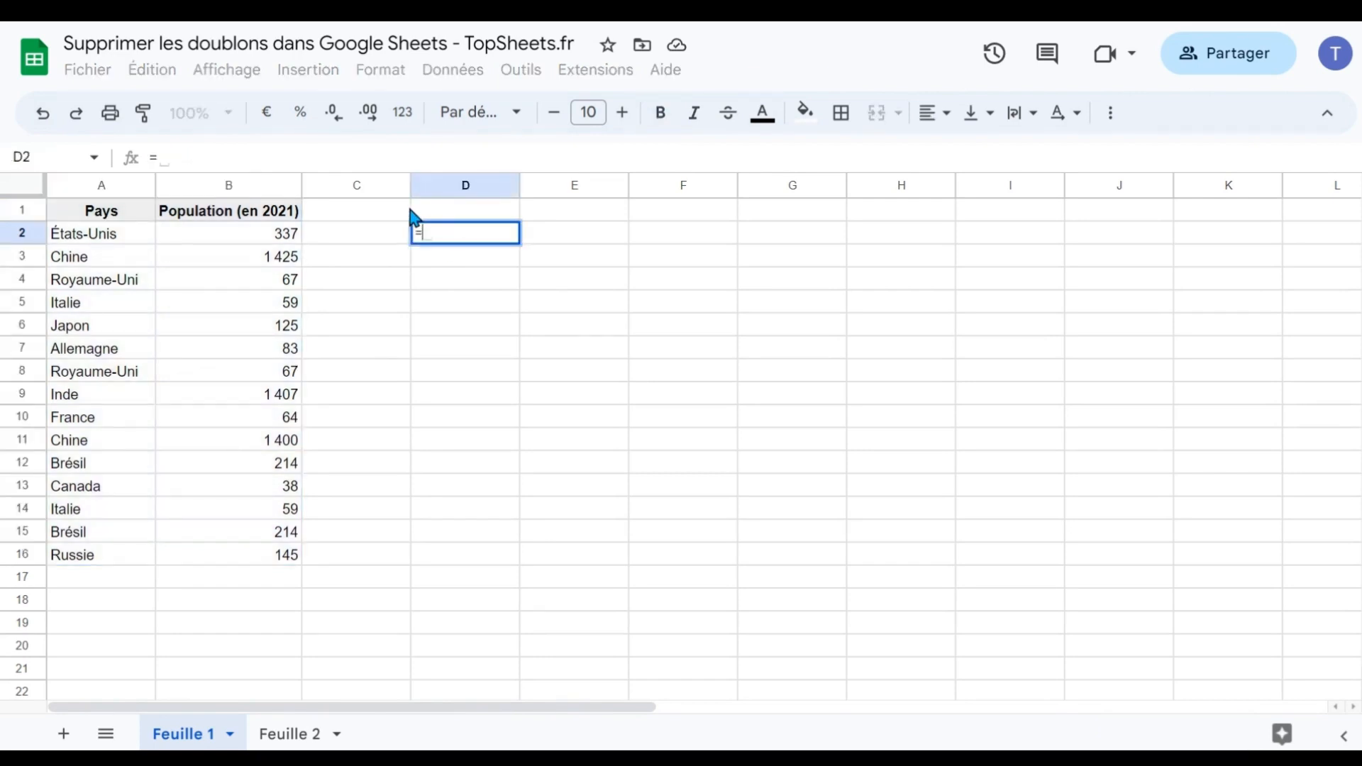
{"action": "type", "text": "uniq"}
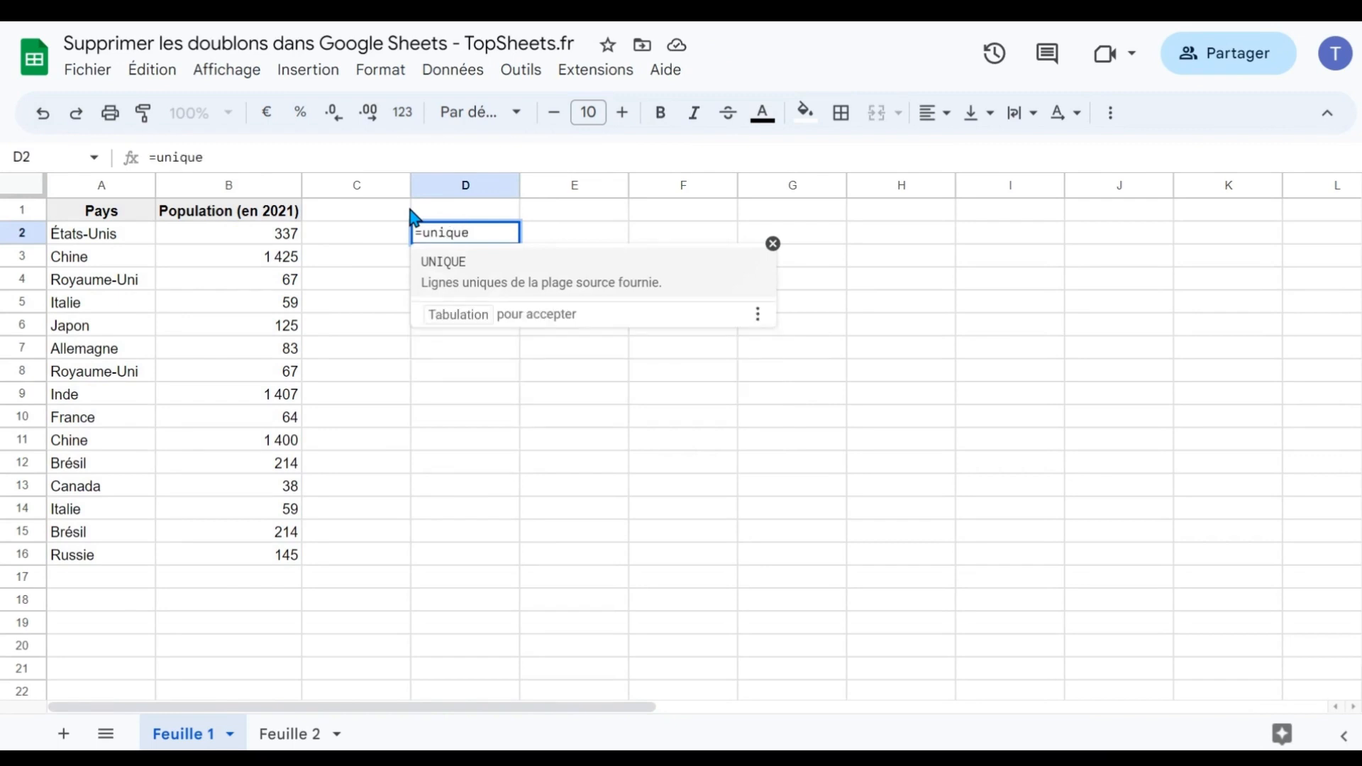
{"action": "type", "text": "ue"}
{"action": "key", "text": "Tab"}
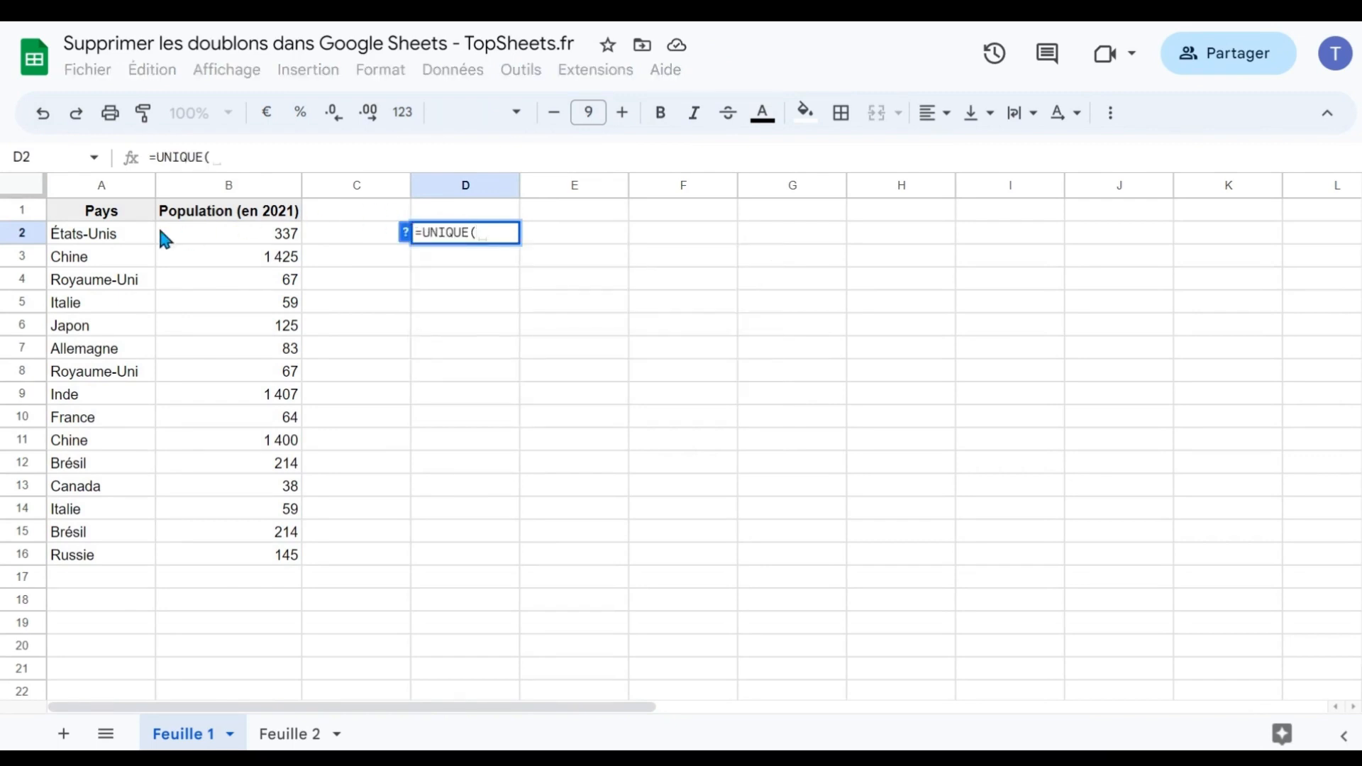
{"action": "left_click_drag", "start_coordinate": [142, 234], "coordinate": [252, 564]}
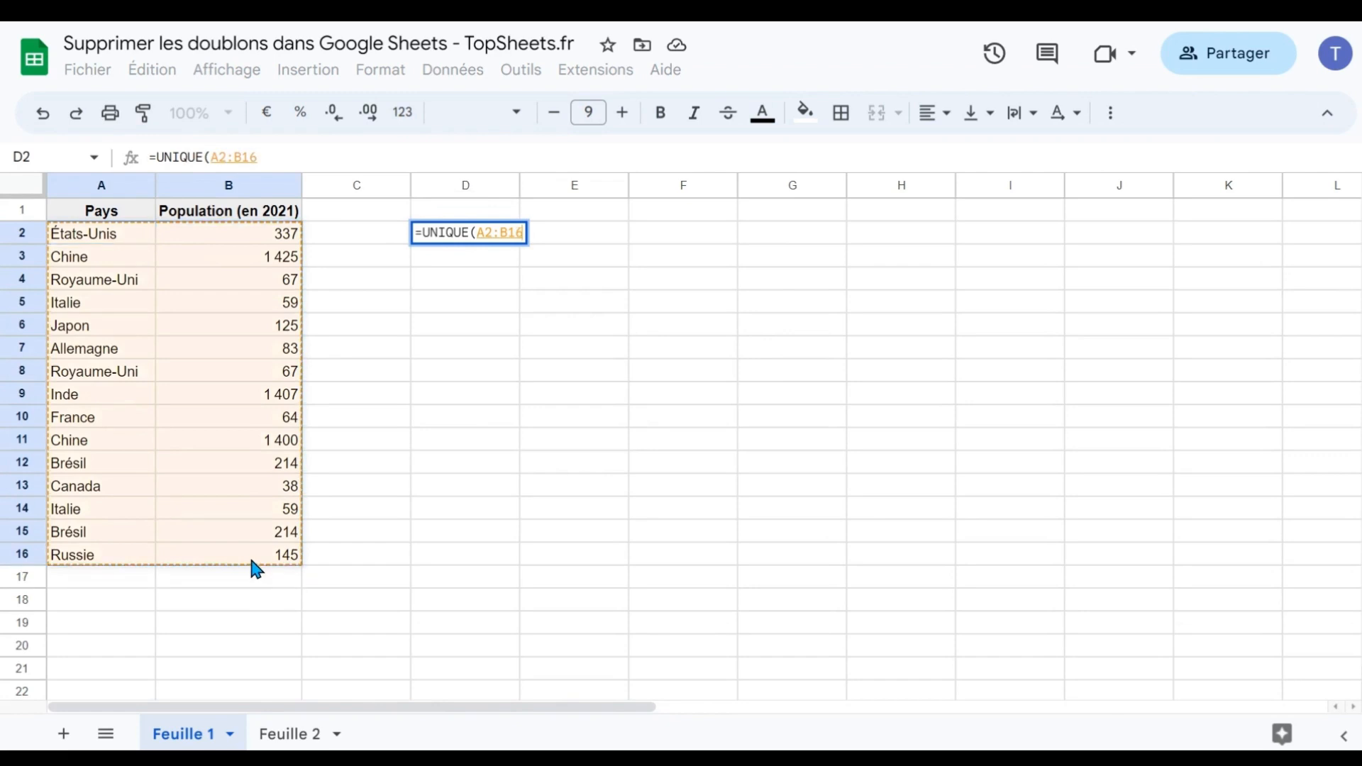
{"action": "left_click", "coordinate": [269, 158]}
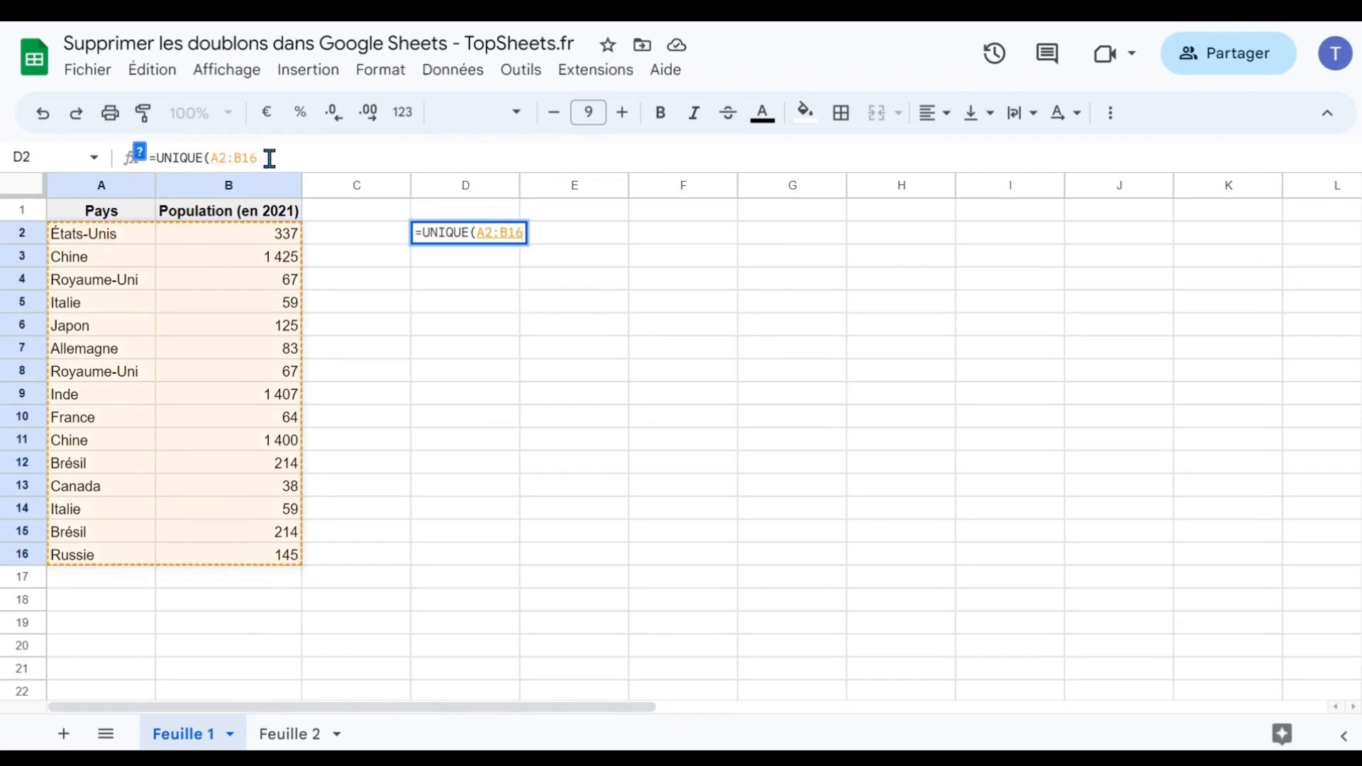
{"action": "key", "text": "Return"}
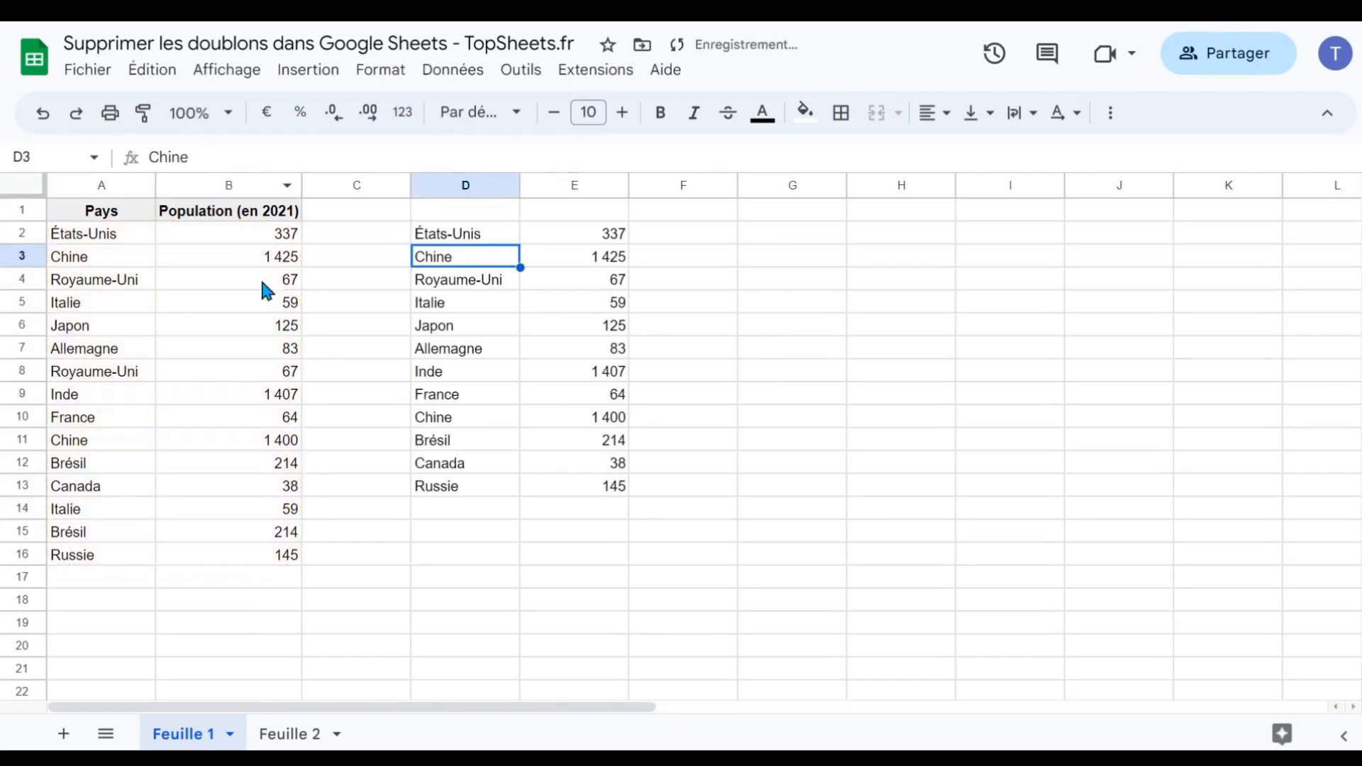
Examine the extracted list in D2:E13, comparing its Chine entries in rows 3 and 10 with source cell B11.
{"action": "left_click_drag", "start_coordinate": [487, 227], "coordinate": [596, 492]}
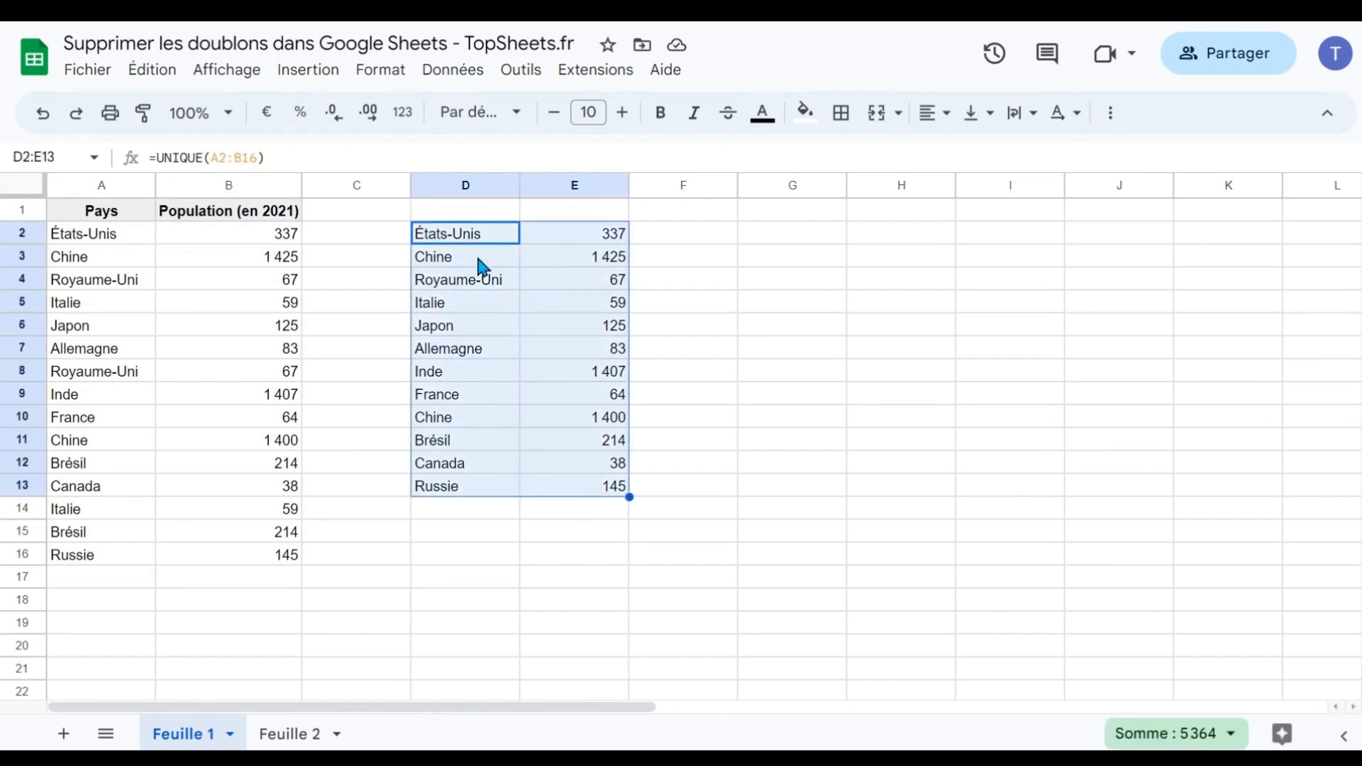
{"action": "left_click_drag", "start_coordinate": [482, 263], "coordinate": [560, 259]}
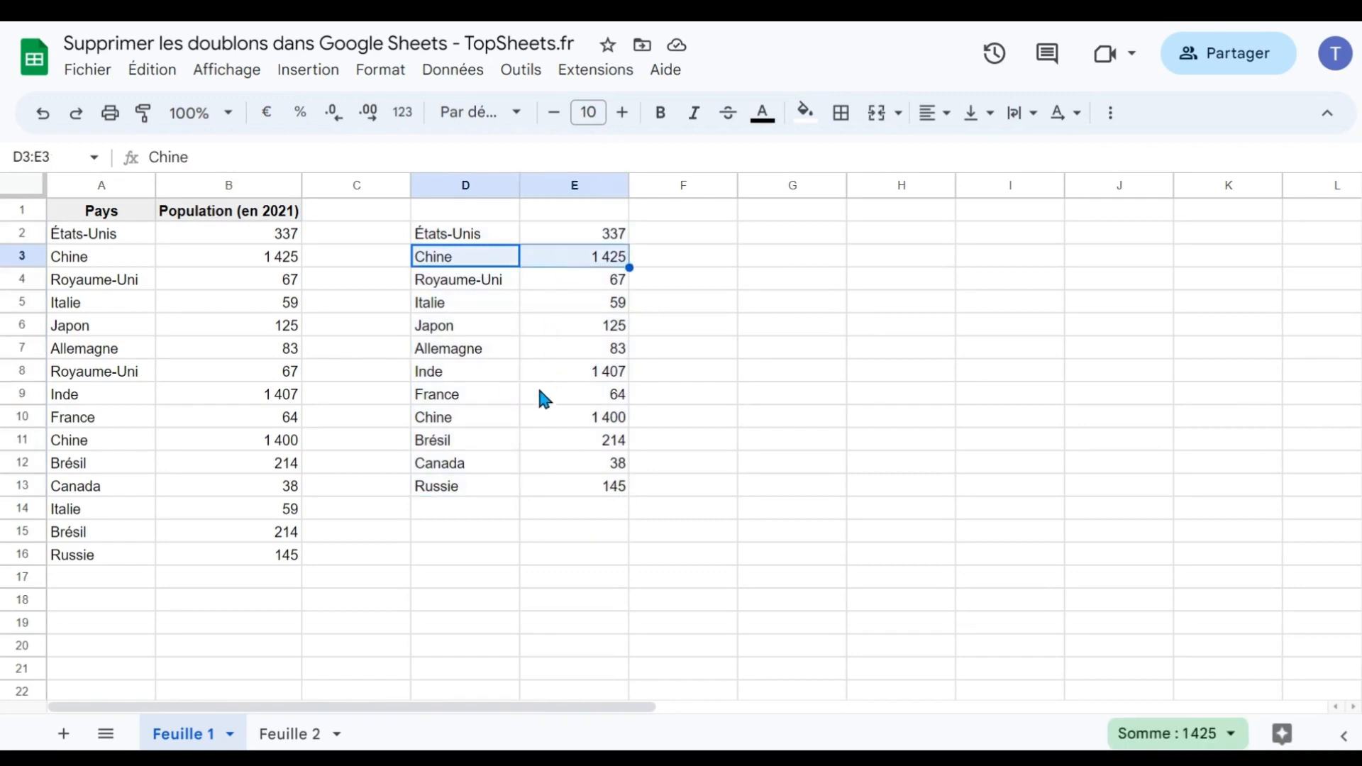
{"action": "left_click_drag", "start_coordinate": [501, 418], "coordinate": [552, 413], "text": "ctrl"}
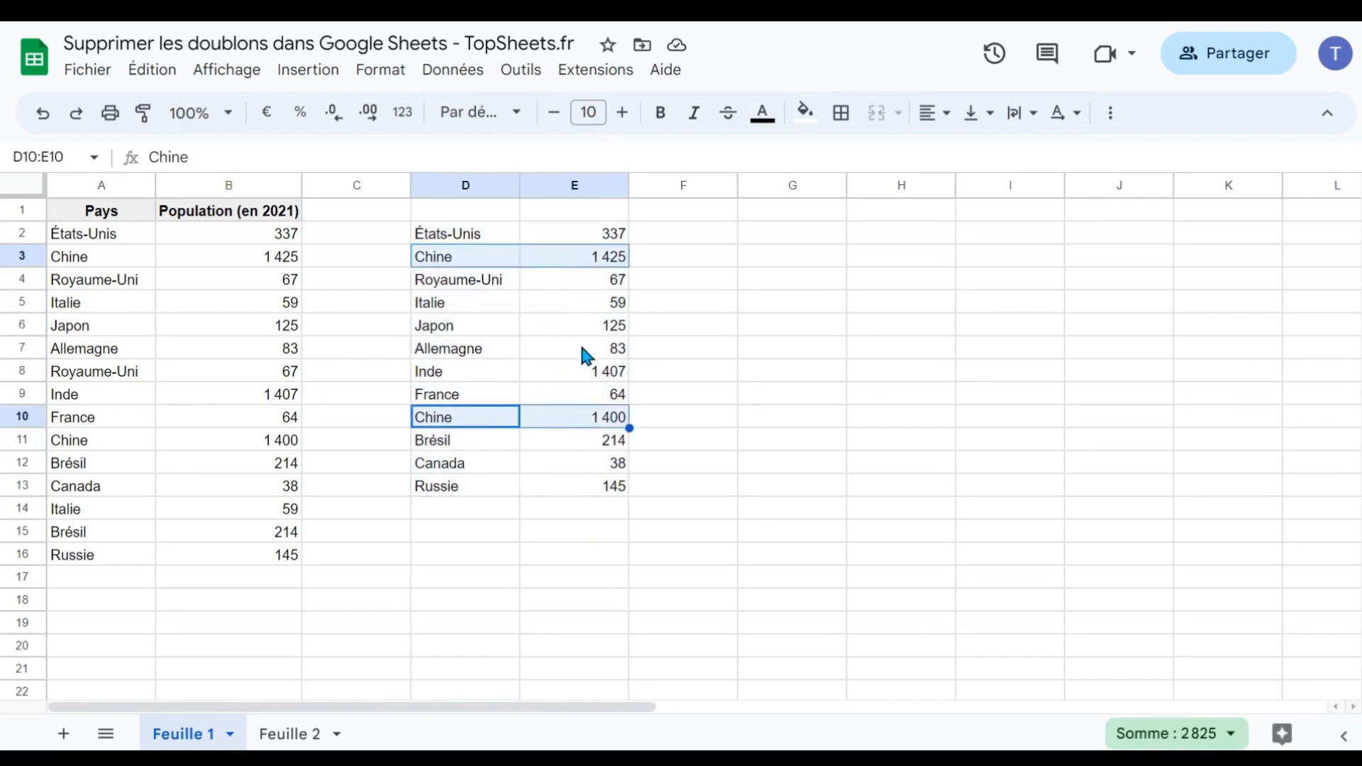
{"action": "left_click", "coordinate": [286, 445]}
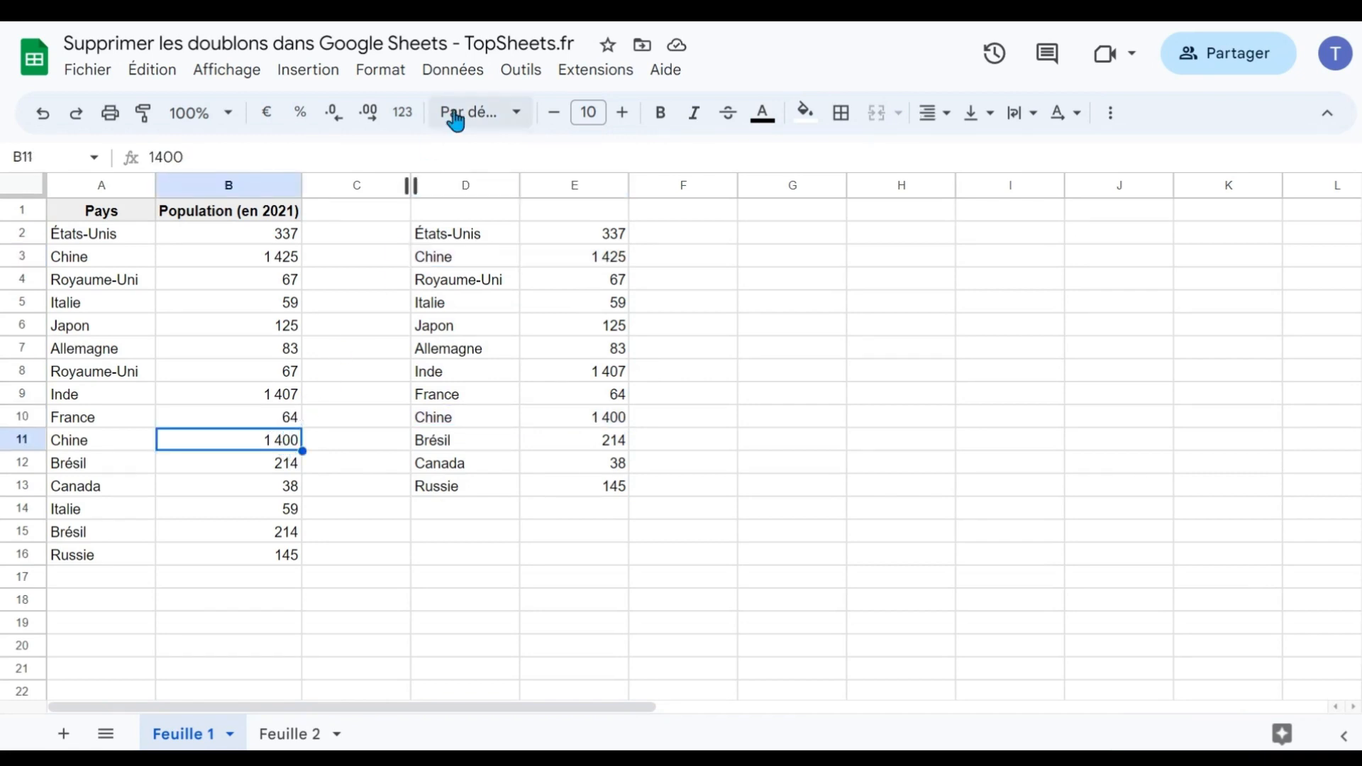
{"action": "left_click", "coordinate": [466, 240]}
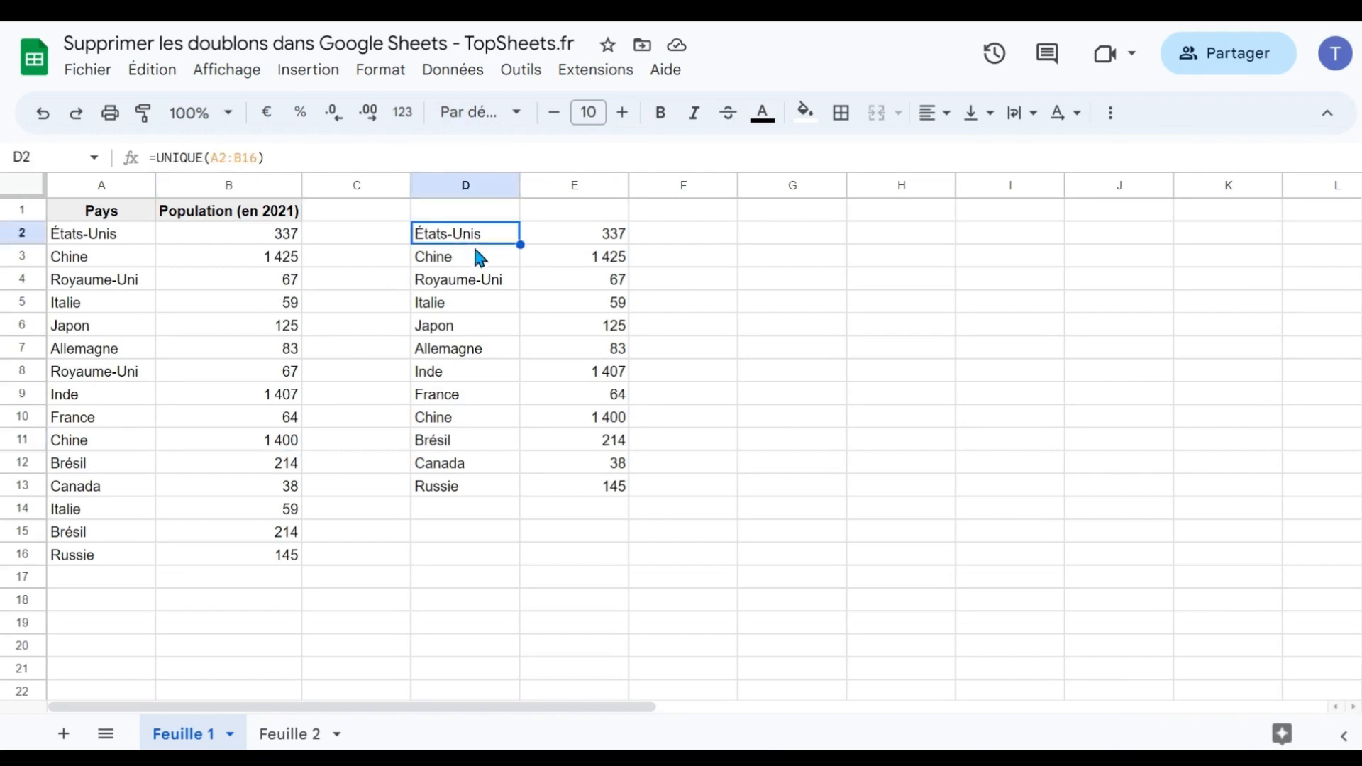
Set the population of the second Chine entry in B11 to 1425.
{"action": "left_click", "coordinate": [281, 444]}
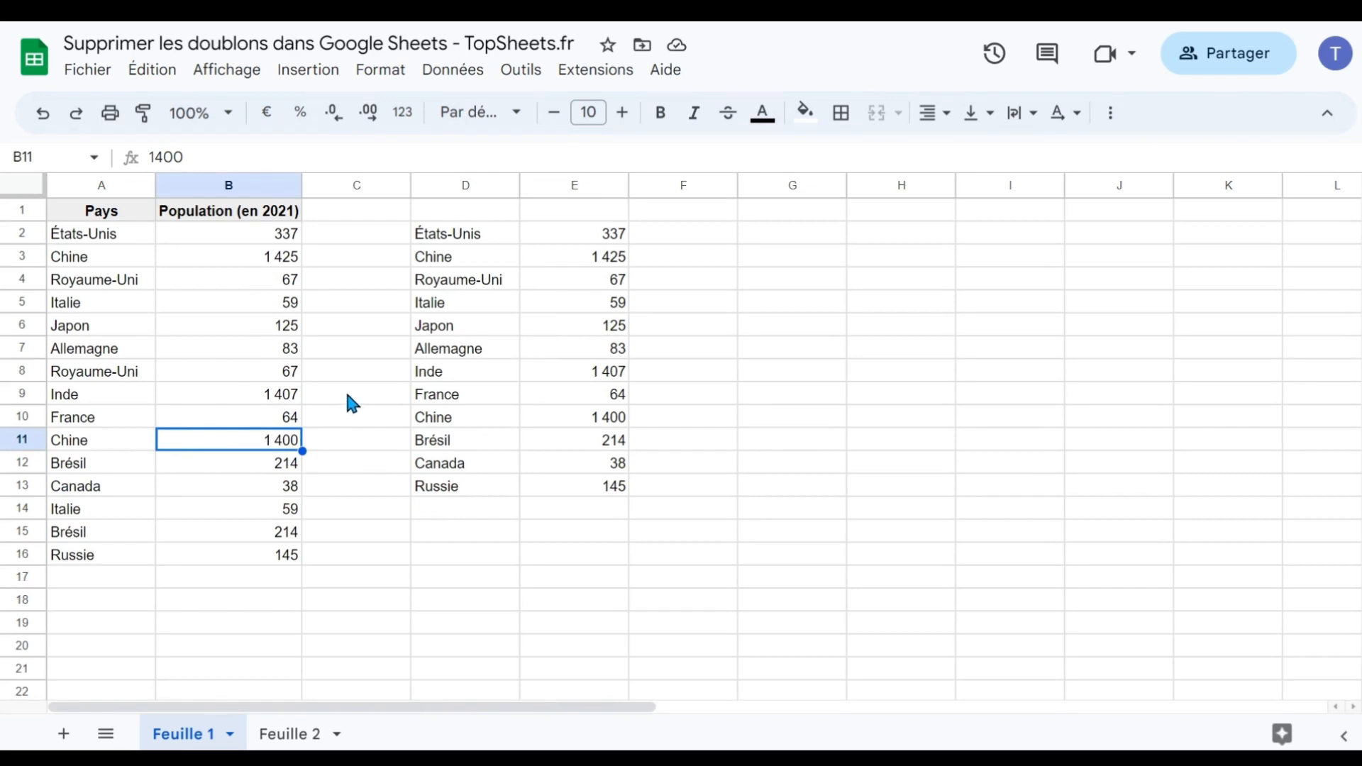
{"action": "type", "text": "1425"}
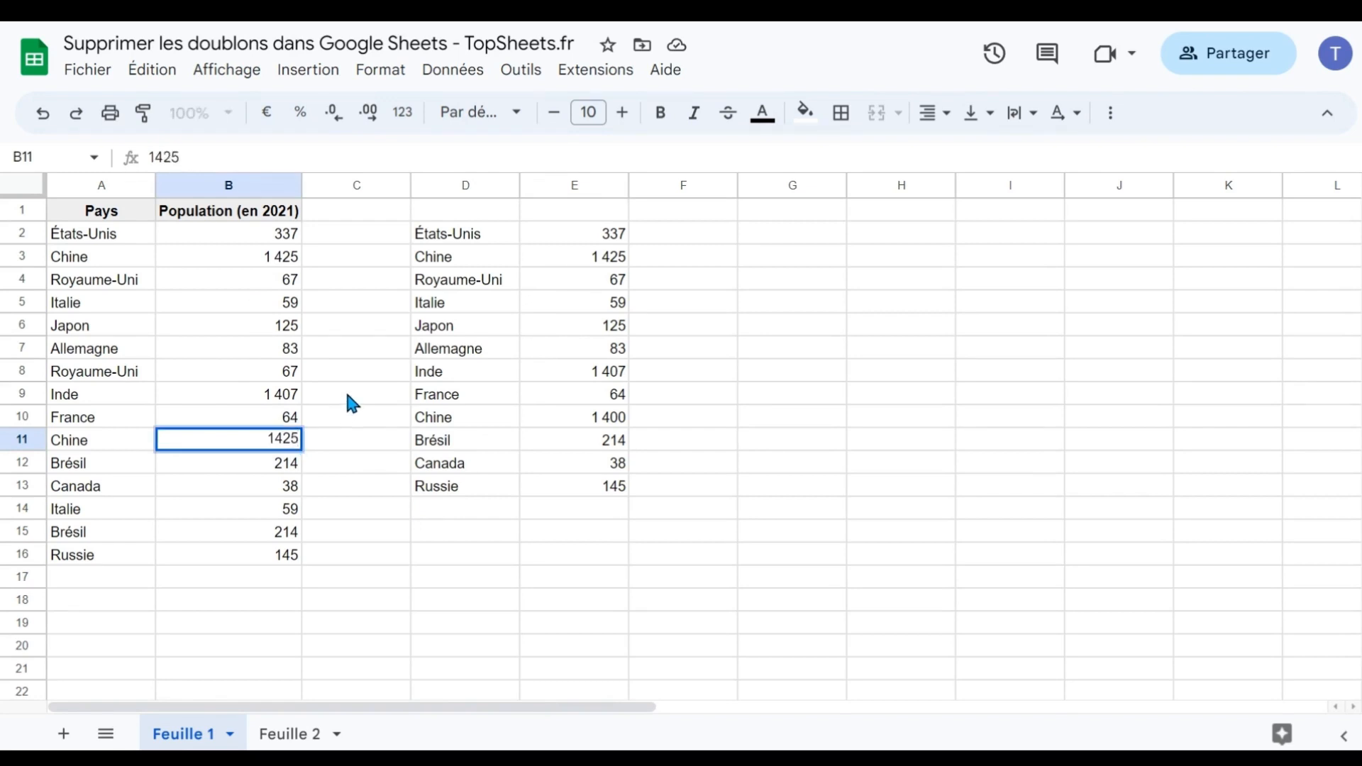
{"action": "key", "text": "Return"}
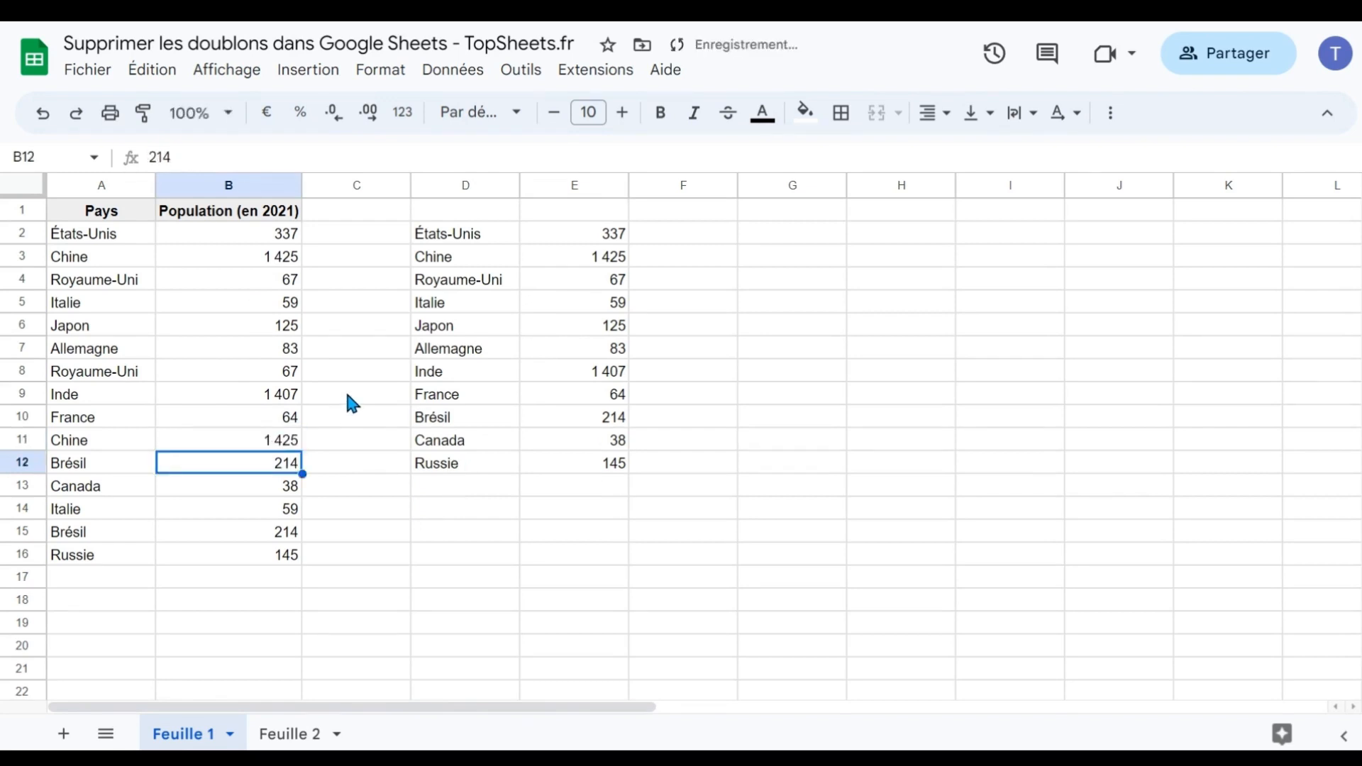